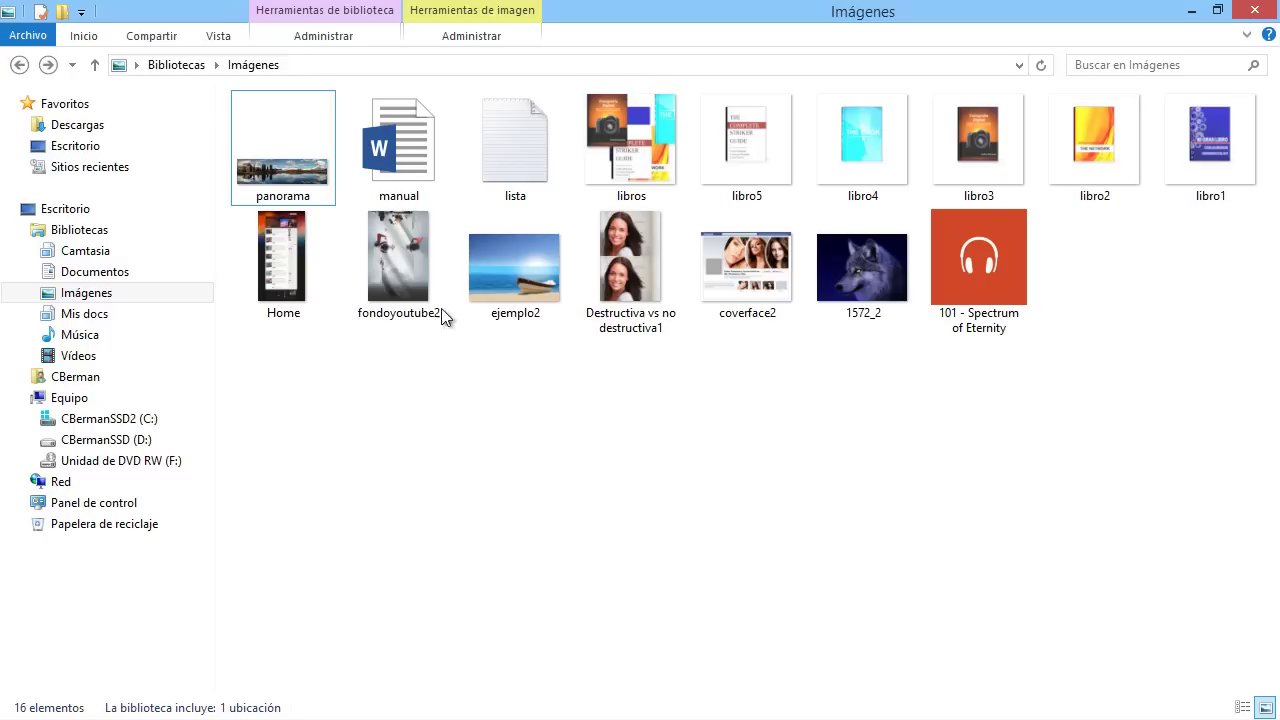
click(293, 195)
click(401, 200)
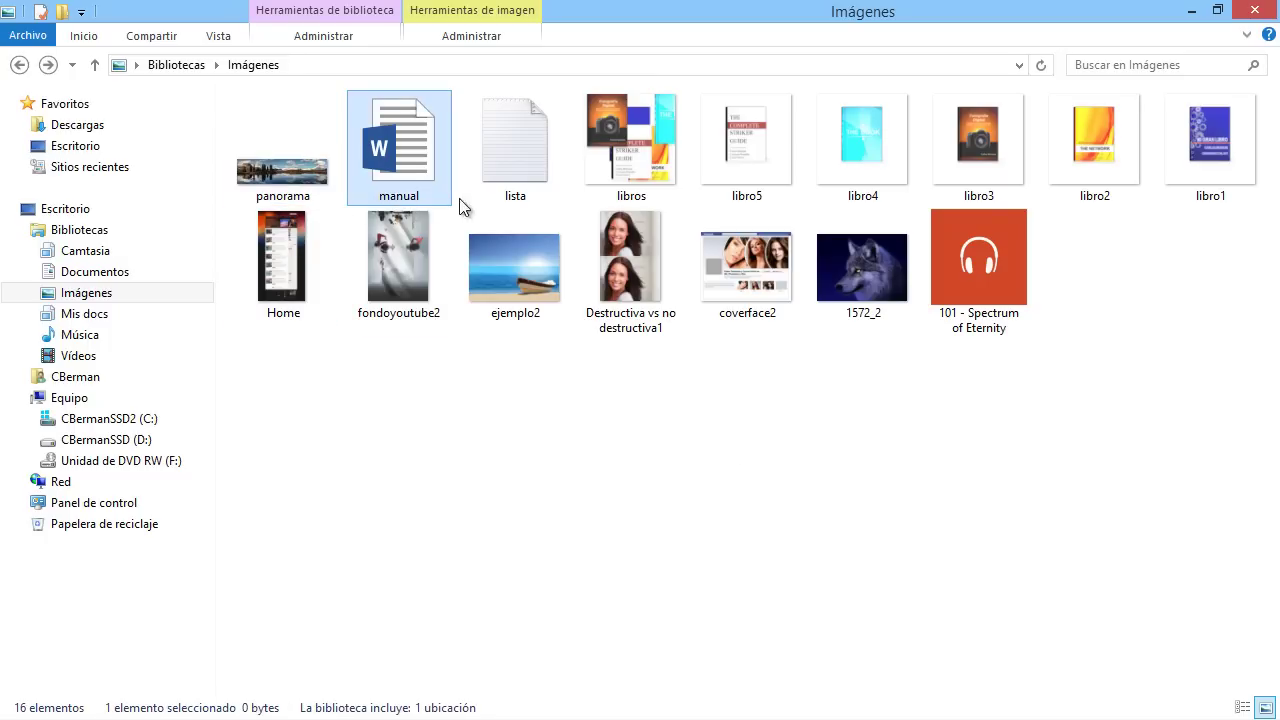
click(518, 195)
click(621, 190)
click(756, 418)
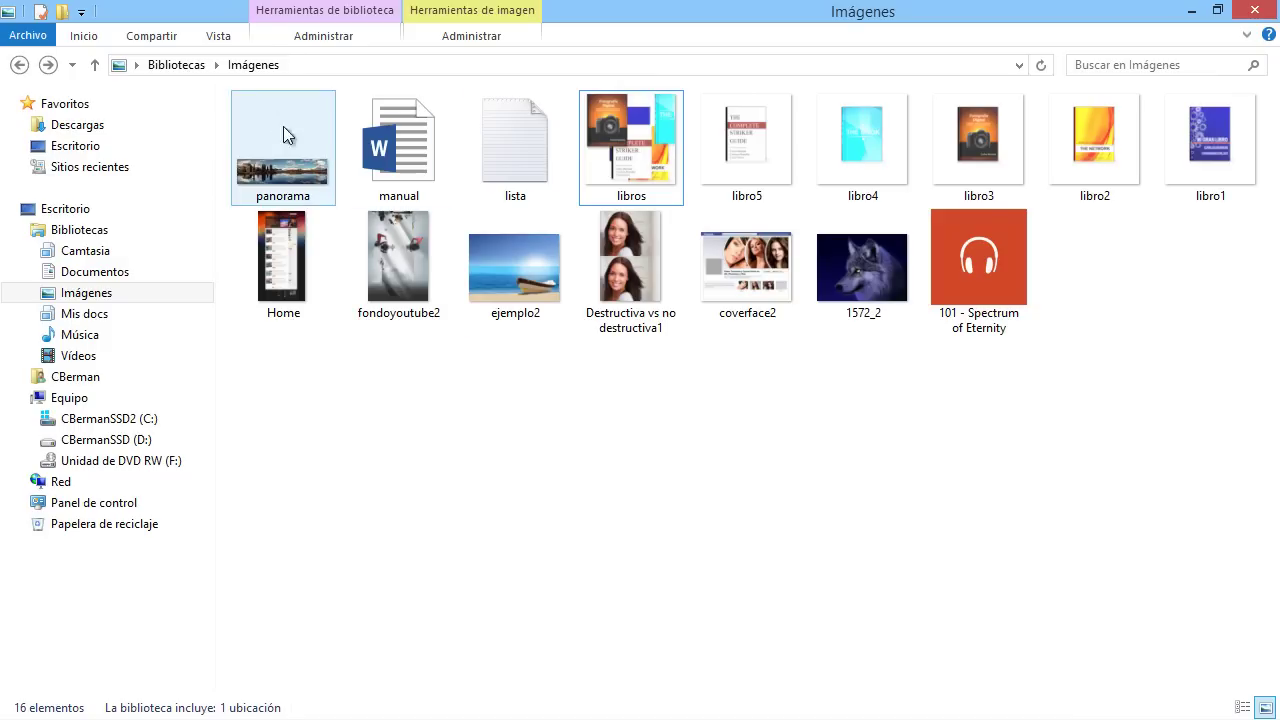
- Turn the display of file name extensions on and back off in the Imágenes library
click(219, 36)
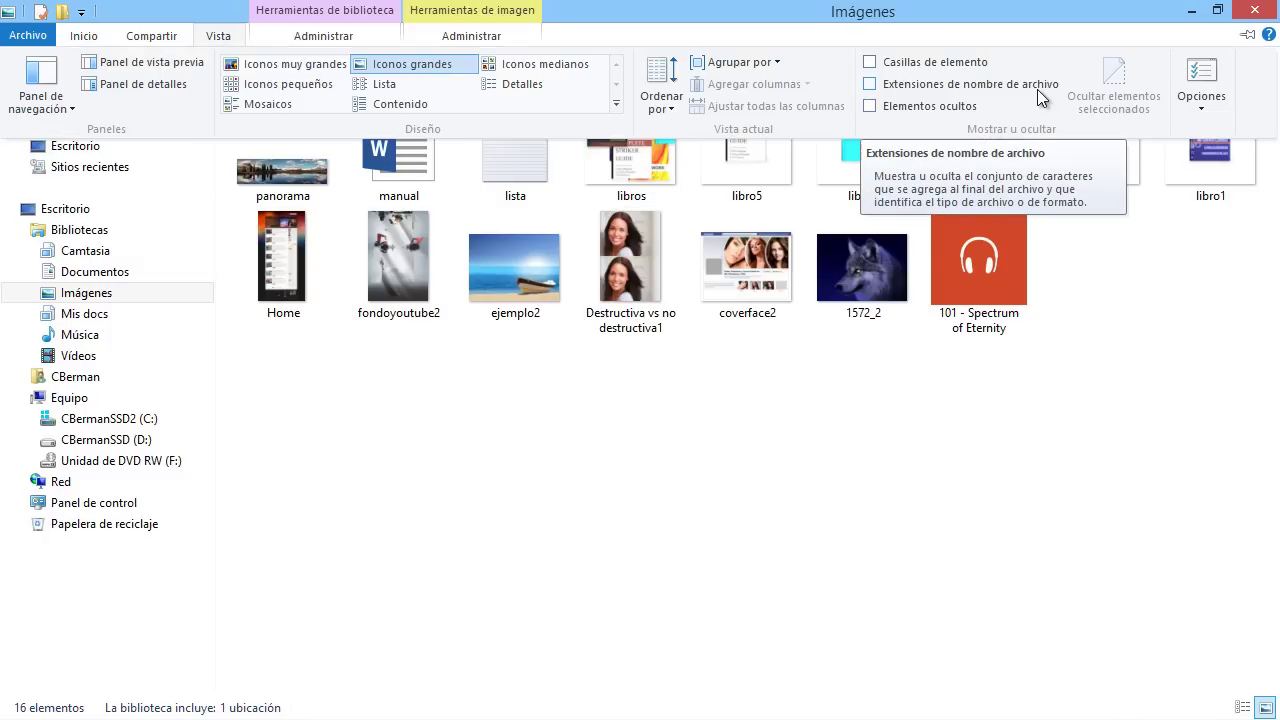
click(871, 84)
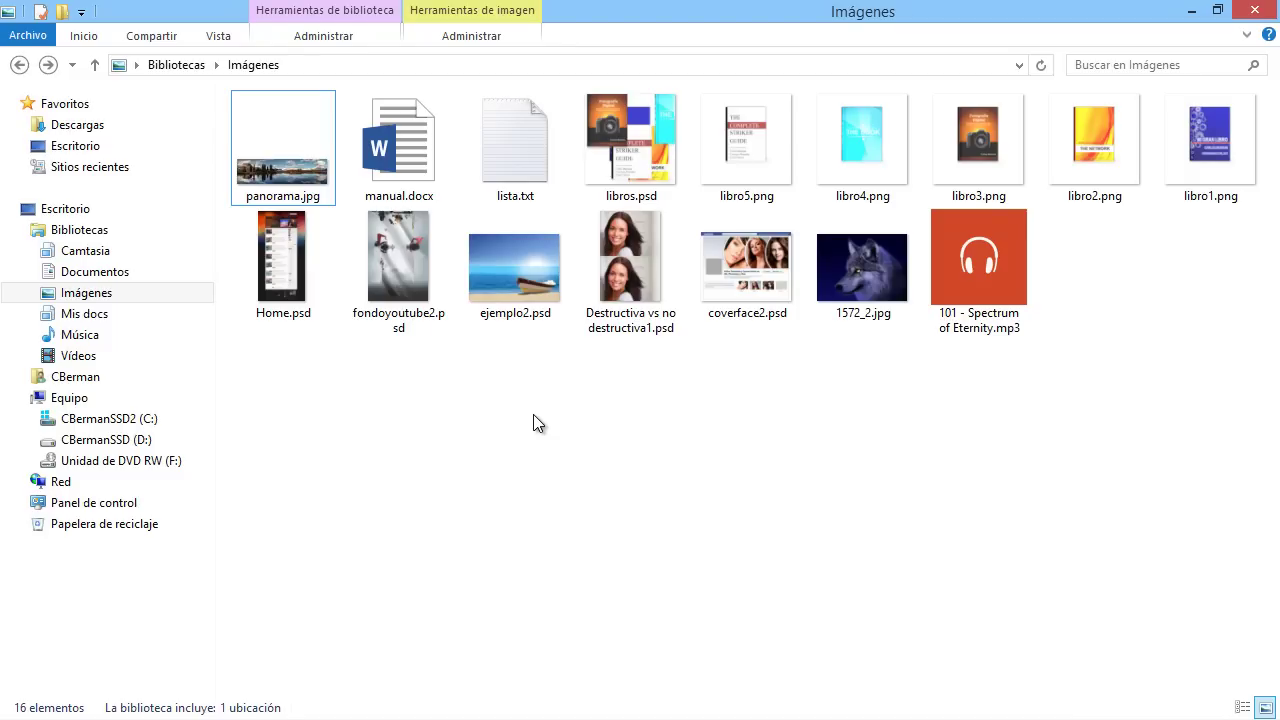
click(319, 196)
click(219, 38)
click(875, 84)
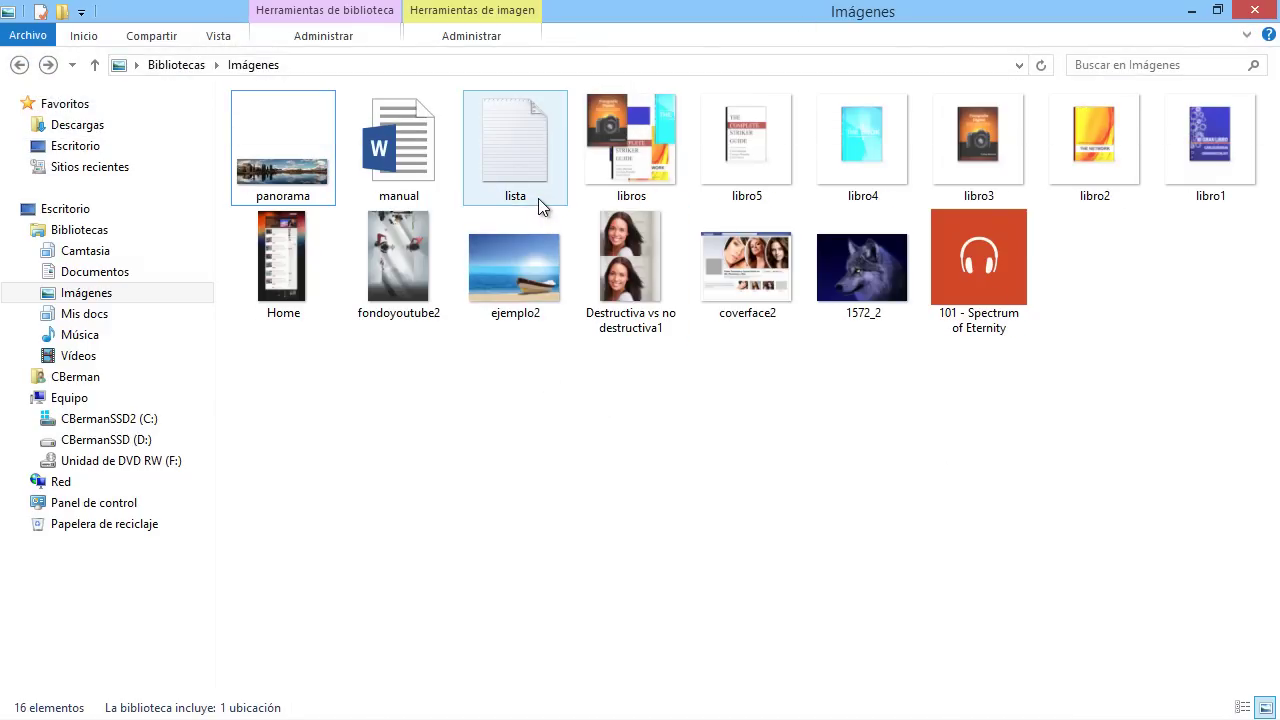
- Rename the text file "lista" as "nuevo archivo"
mouse_move(538, 197)
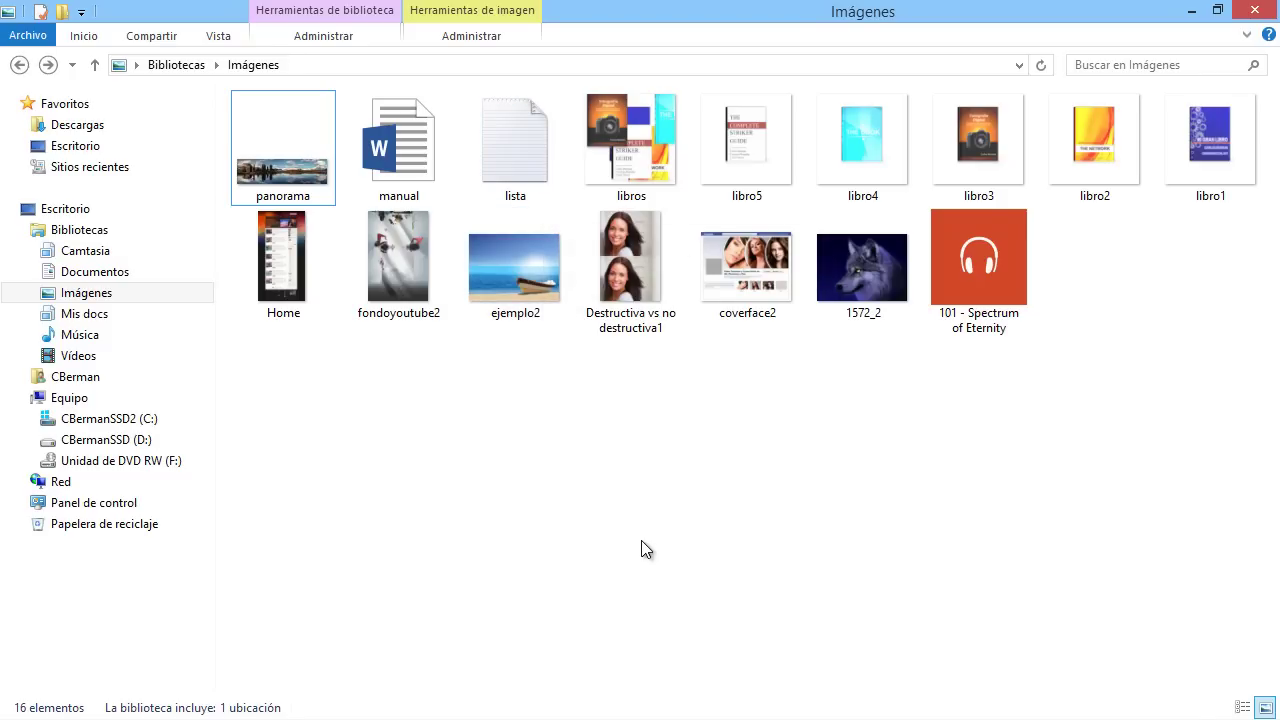
right_click(513, 193)
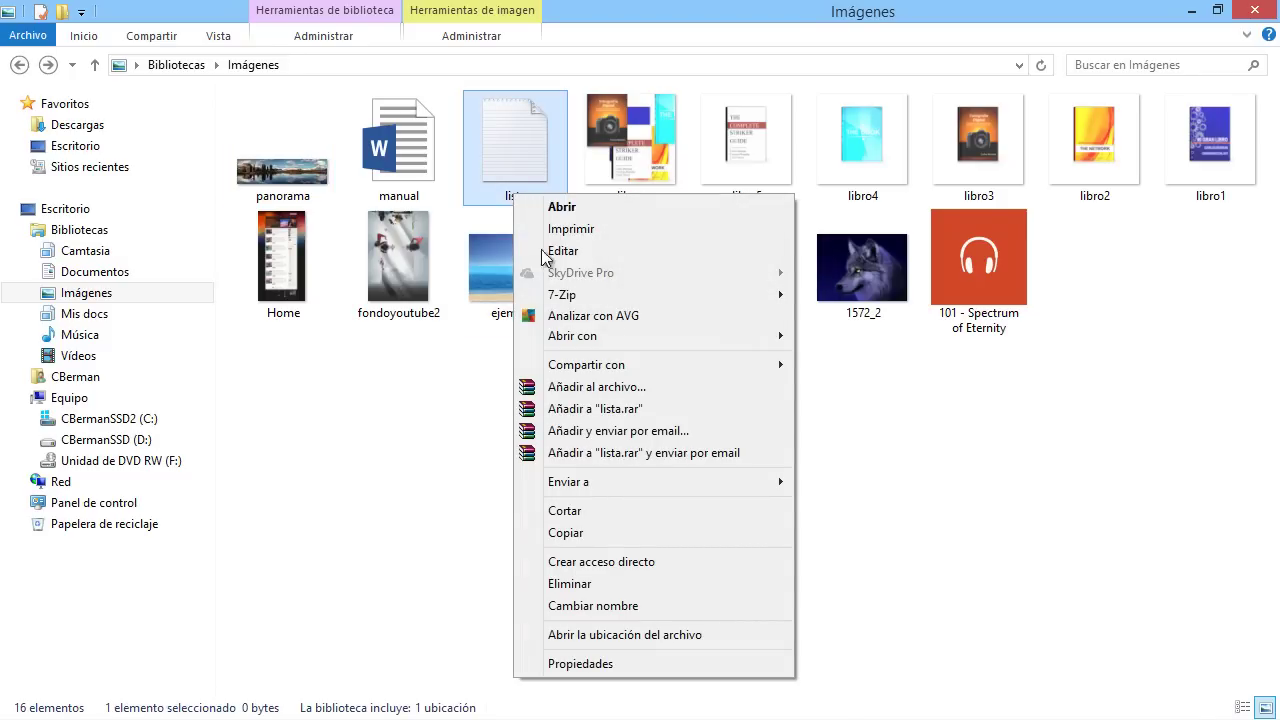
click(645, 606)
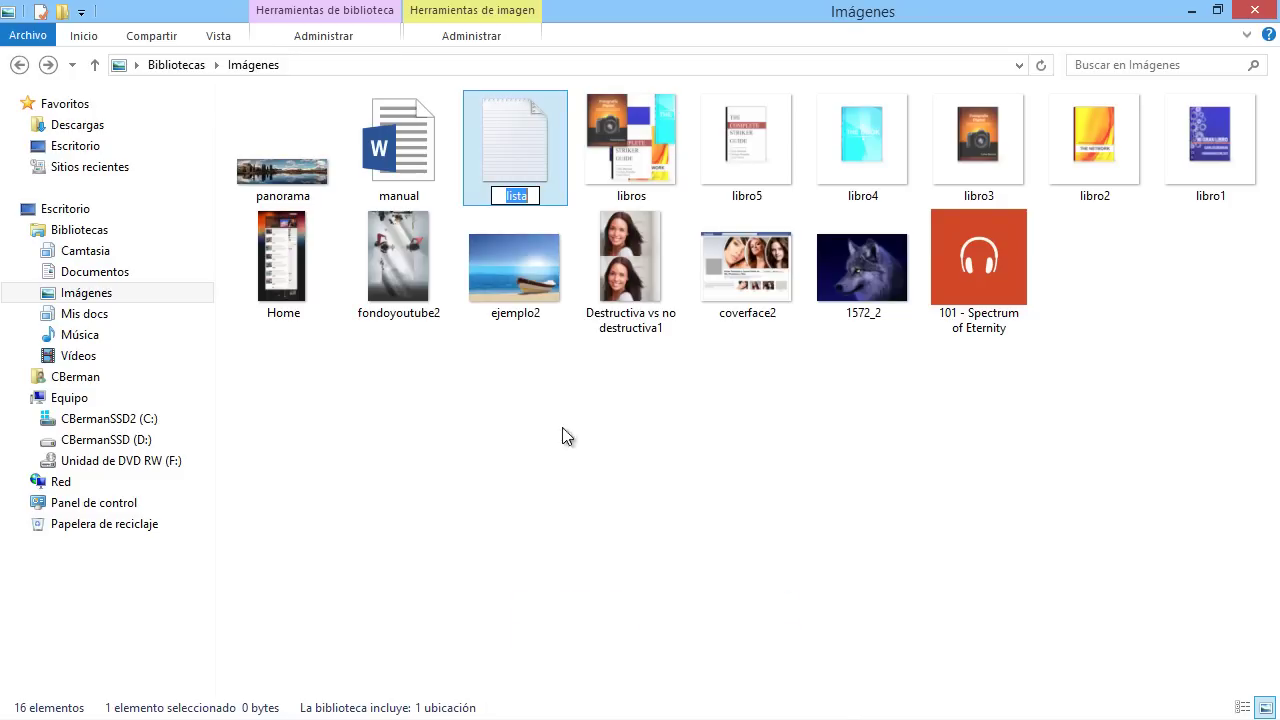
click(535, 196)
double_click(535, 196)
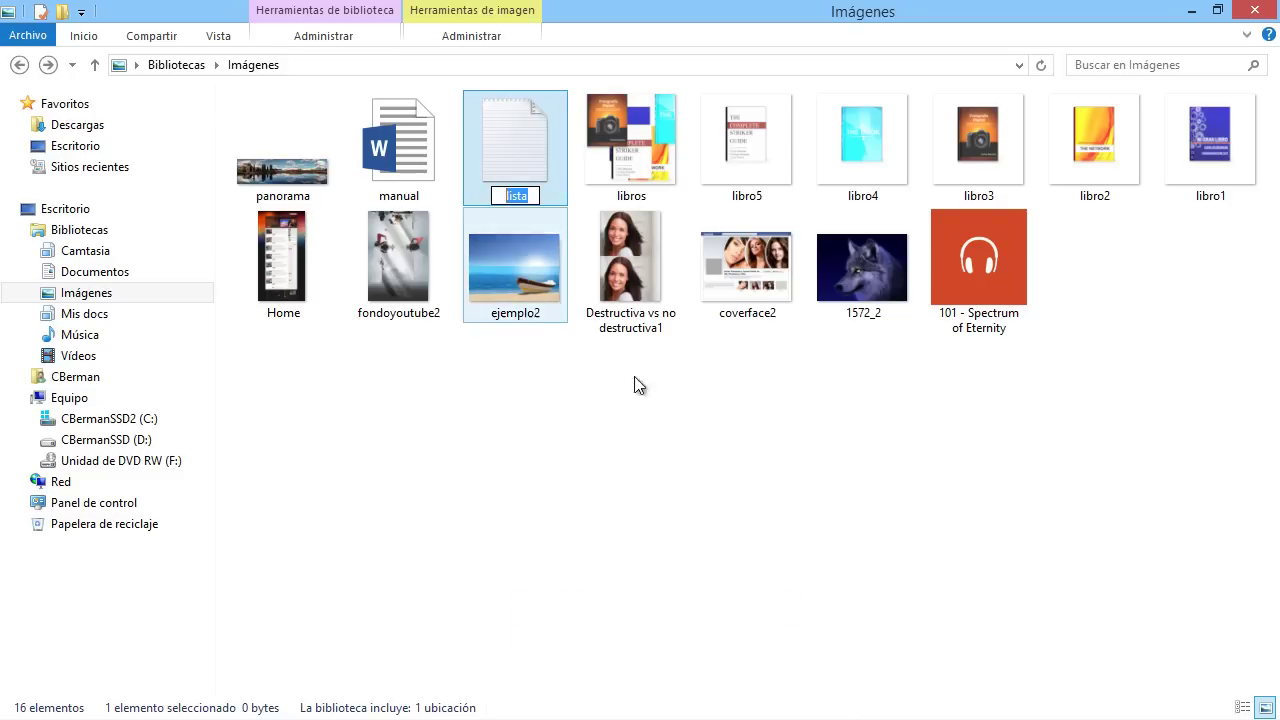
text(m)
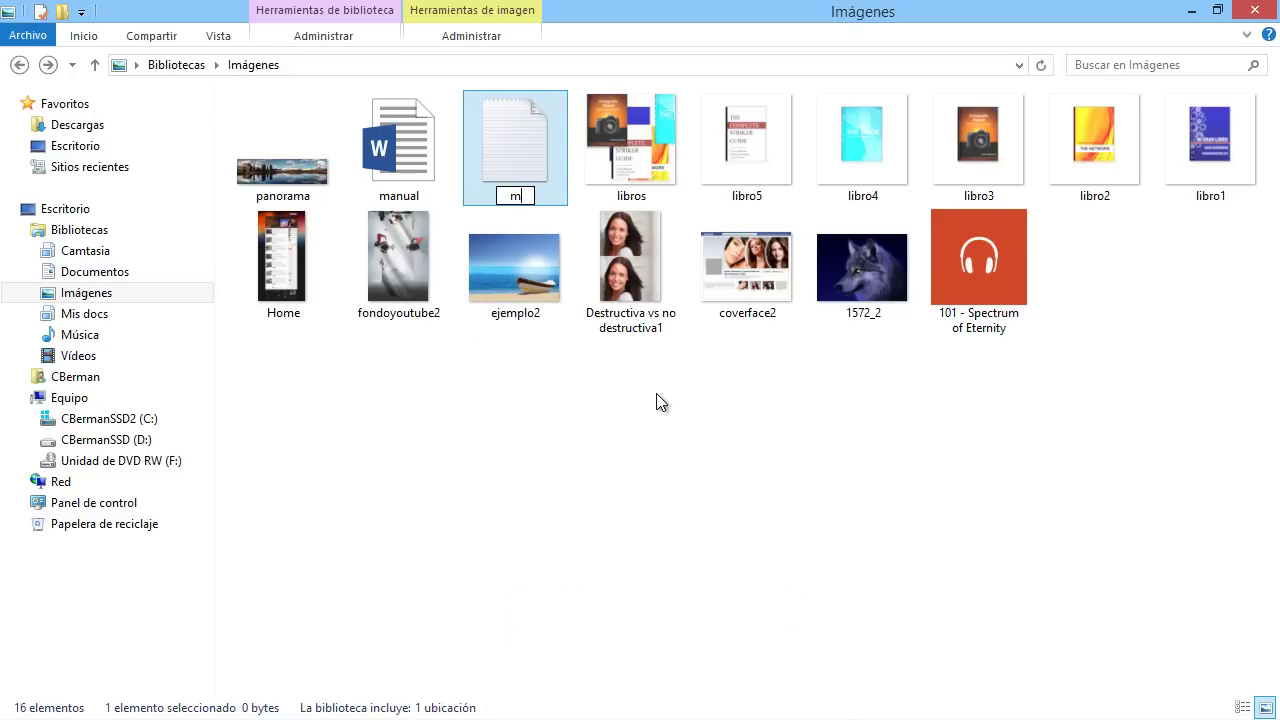
key(BackSpace)
text(nuevo archivo)
click(656, 393)
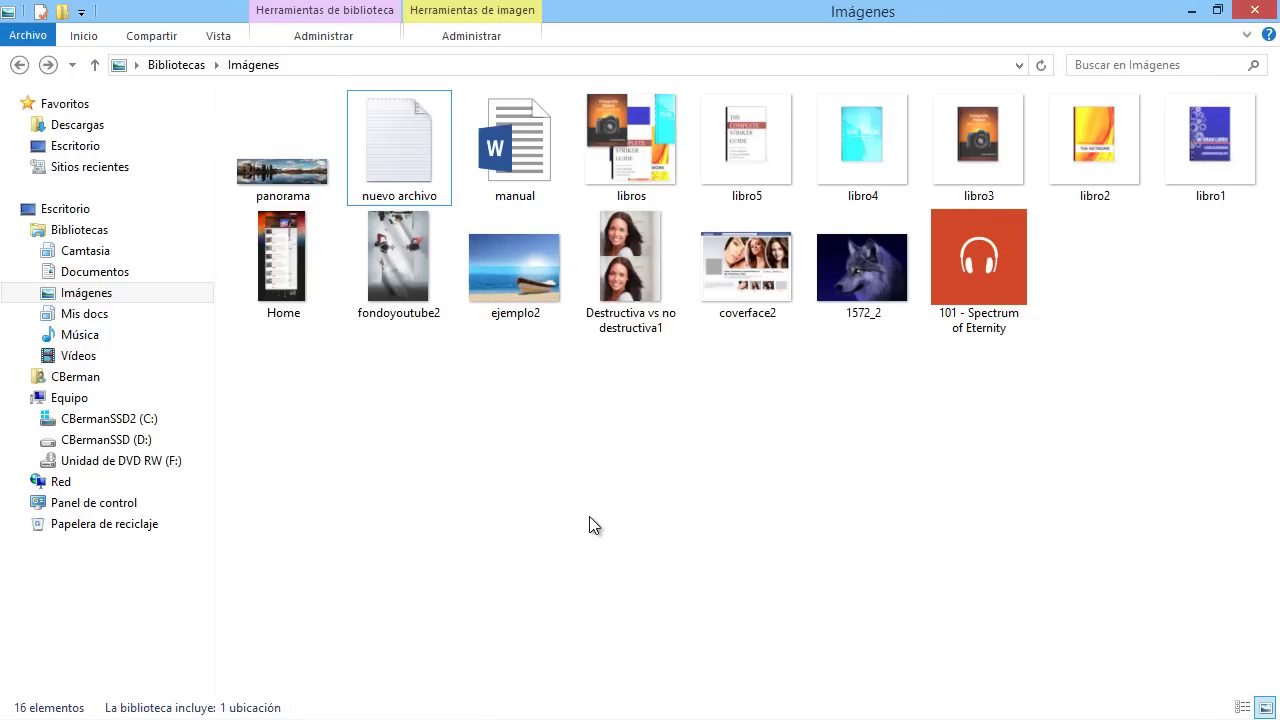
- Show the file name extensions for the items in the Imágenes library
click(218, 37)
click(938, 86)
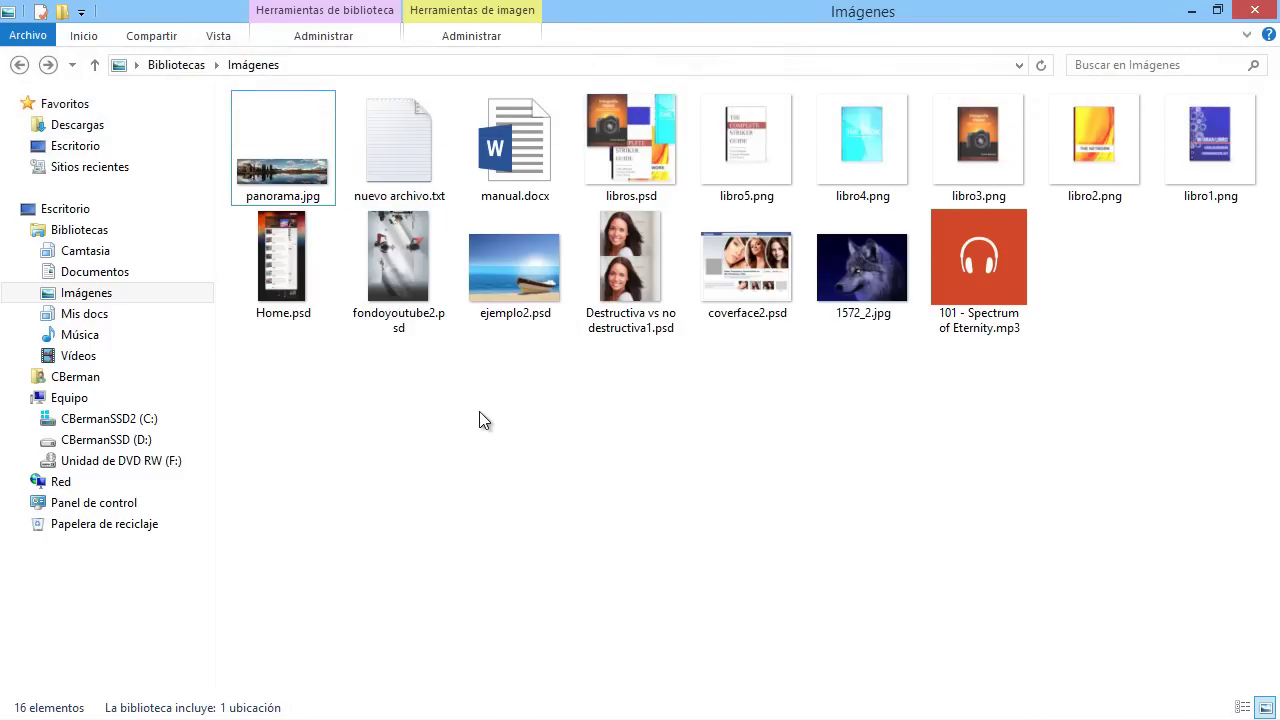
- Change the extension of "nuevo archivo" to mp3 and accept the extension change
click(437, 195)
click(440, 195)
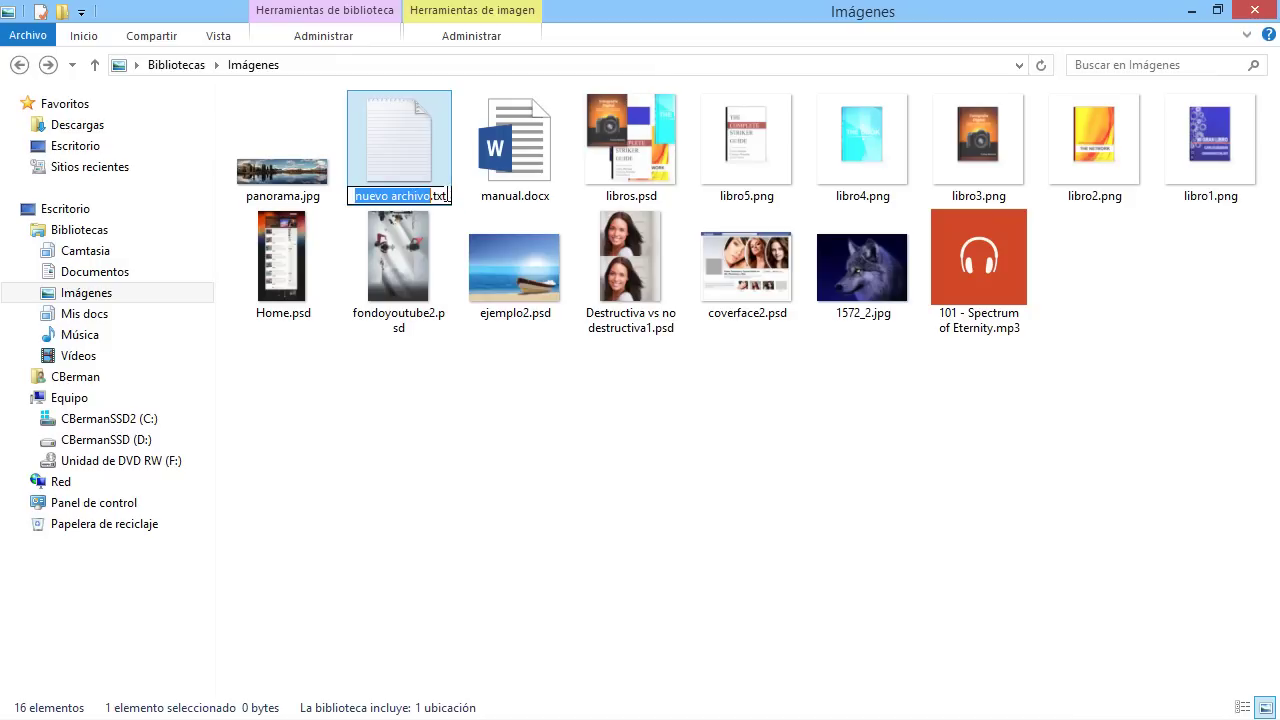
drag(449, 195, 434, 195)
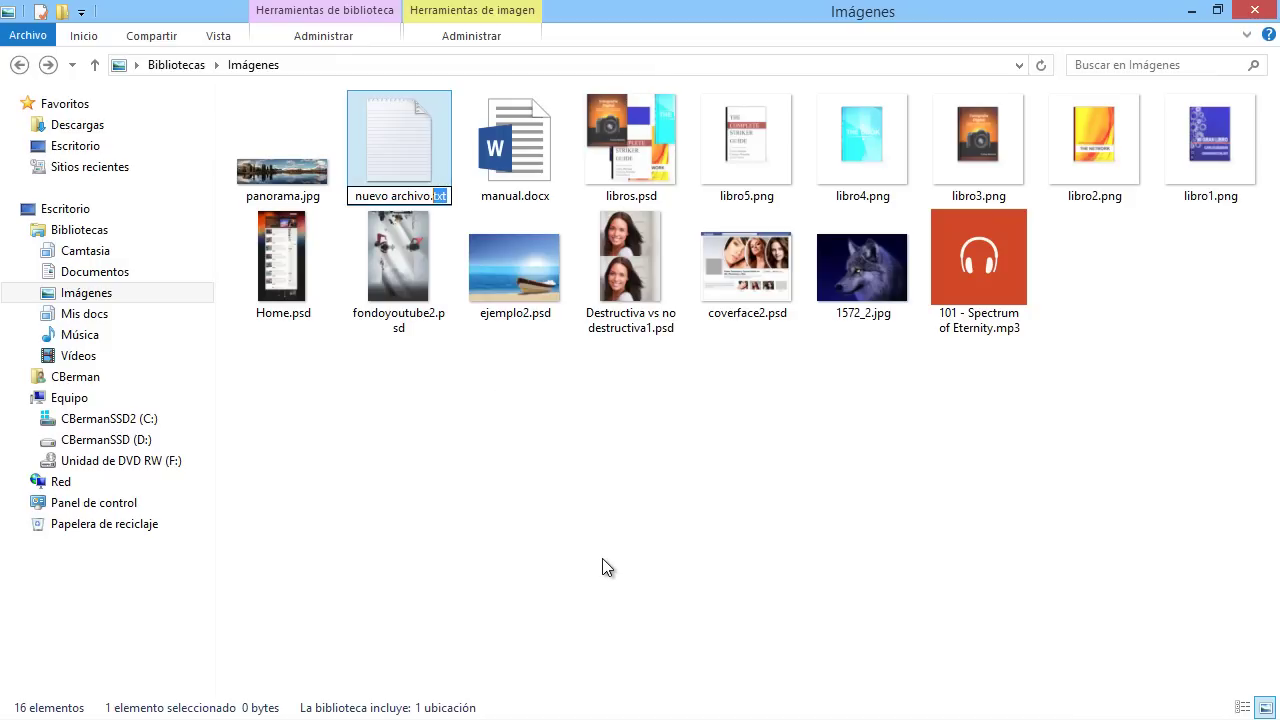
text(mp3)
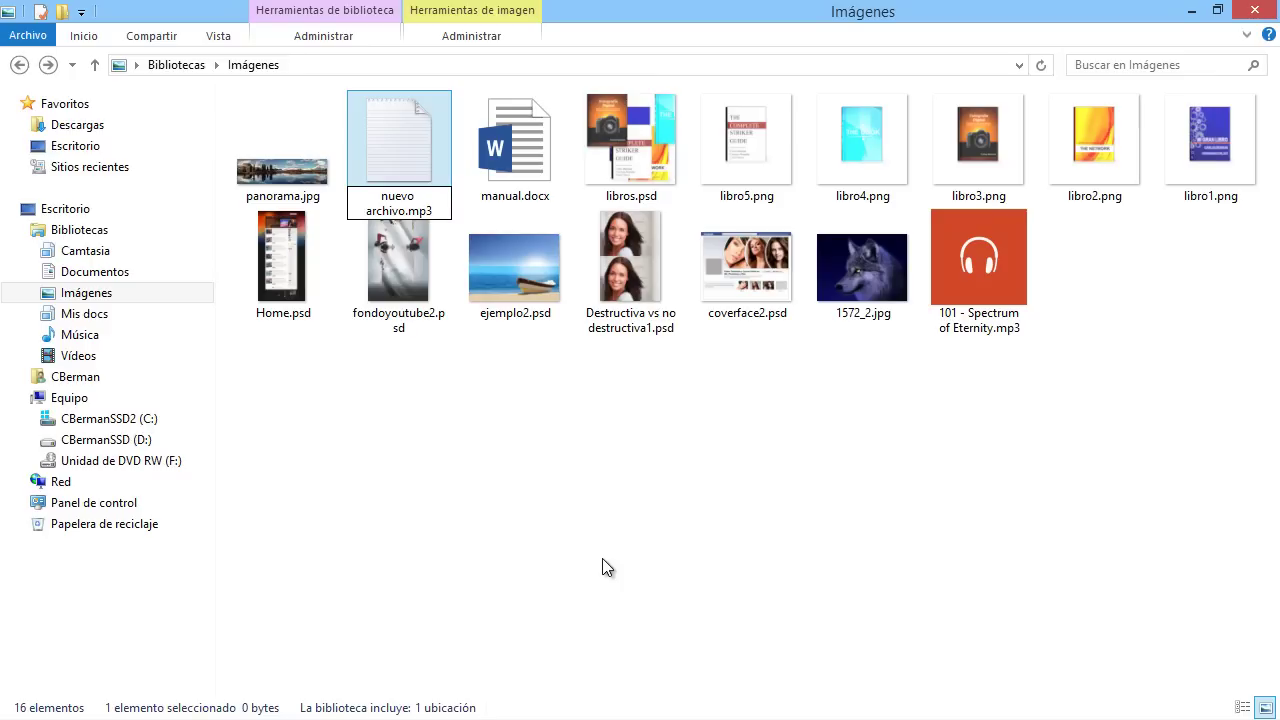
key(Return)
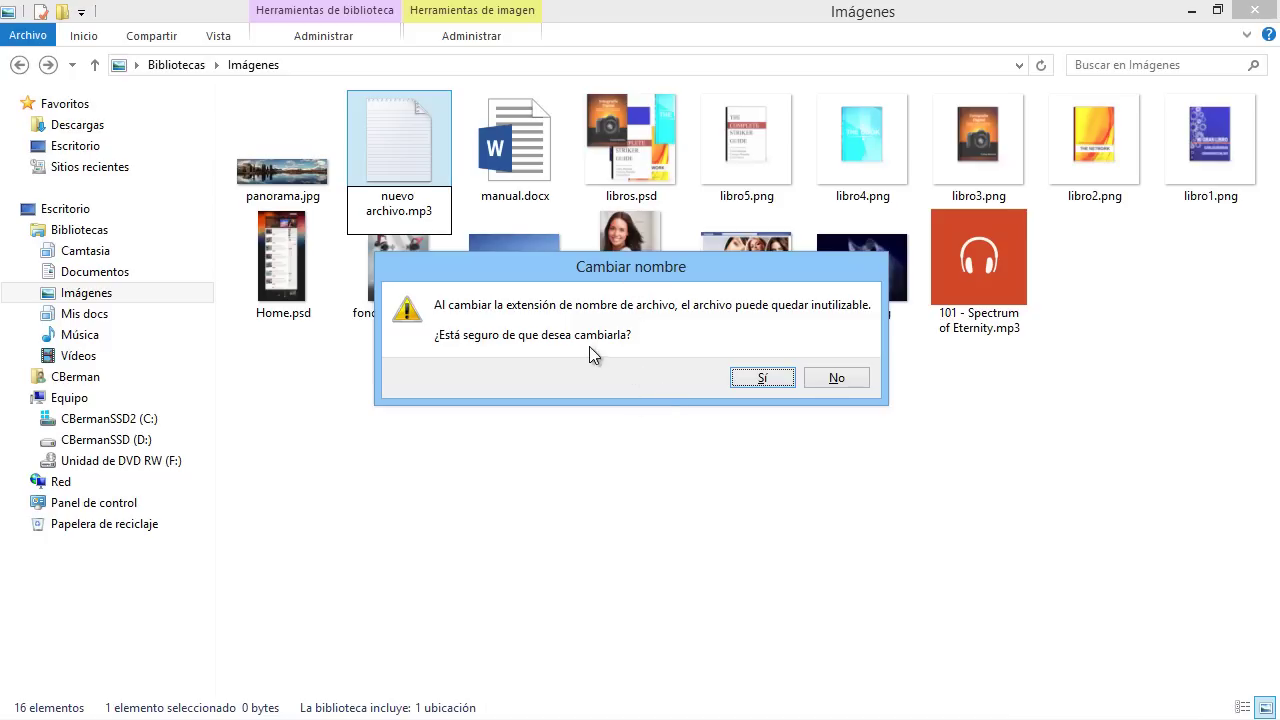
click(777, 389)
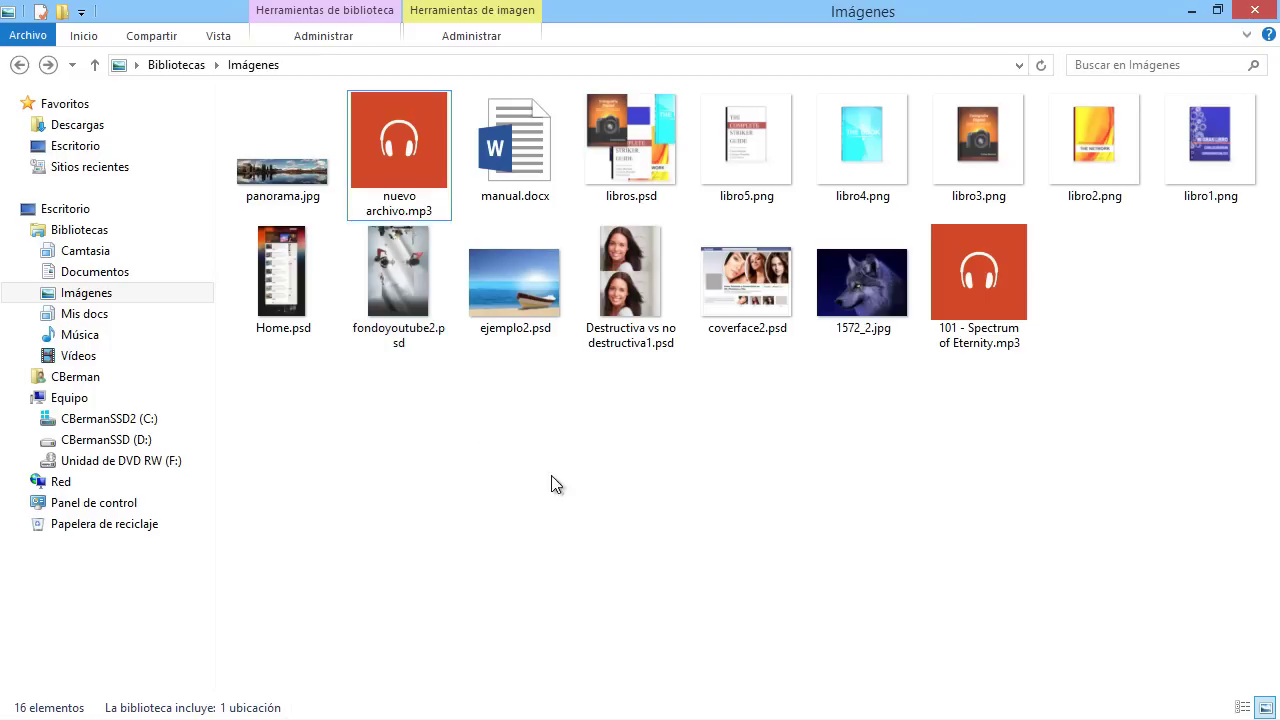
- Change the extension of "nuevo archivo" to xsd and accept the extension change
click(428, 212)
click(433, 209)
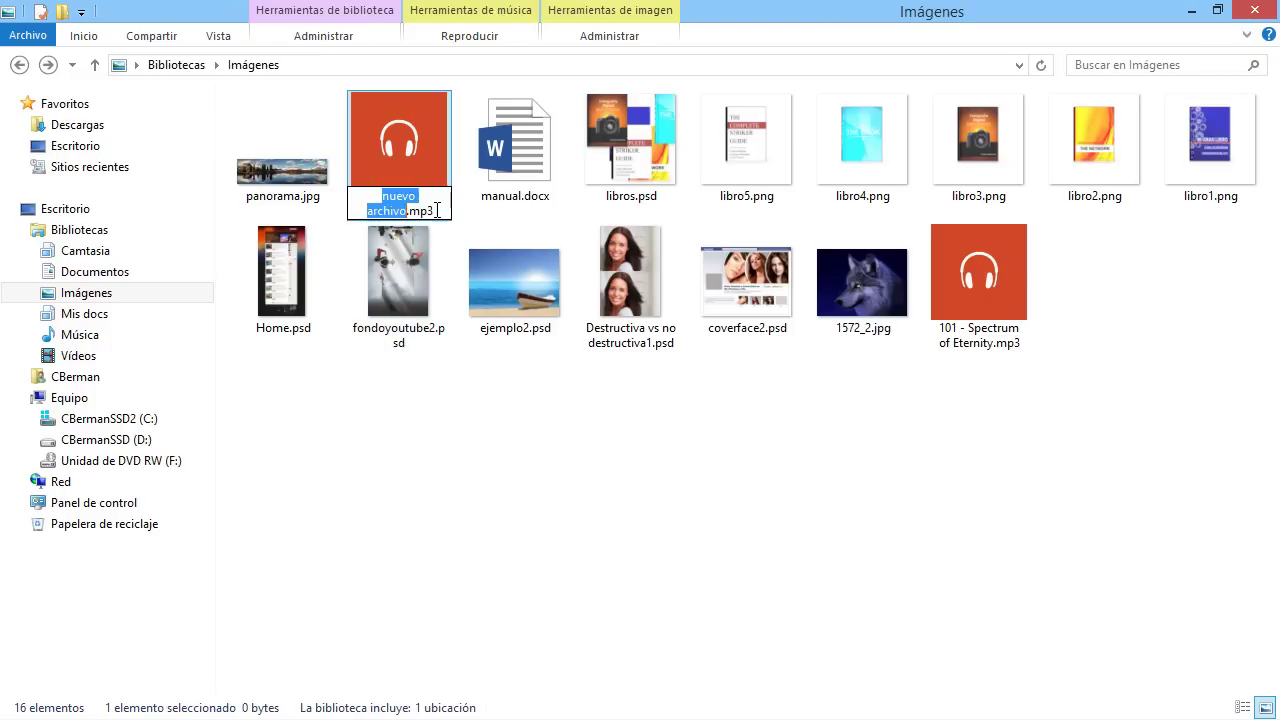
click(435, 210)
key(BackSpace)
key(BackSpace)
key(BackSpace)
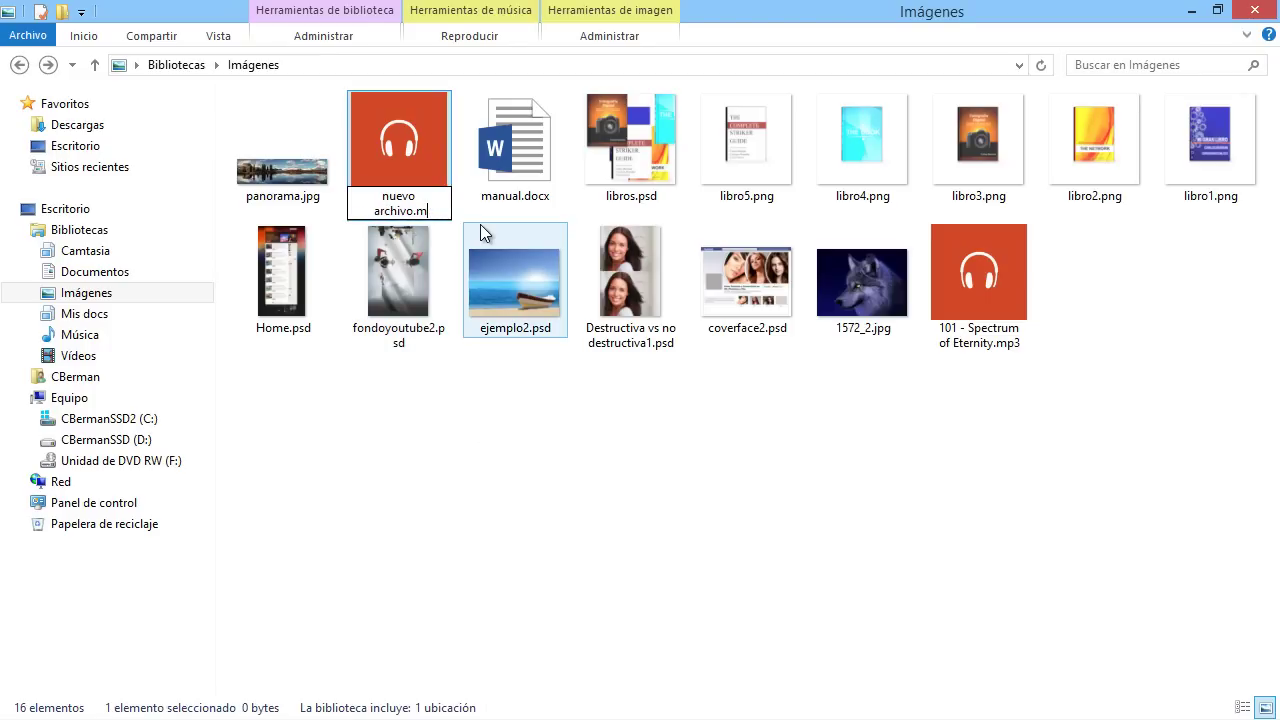
text(xsd)
key(Return)
key(Return)
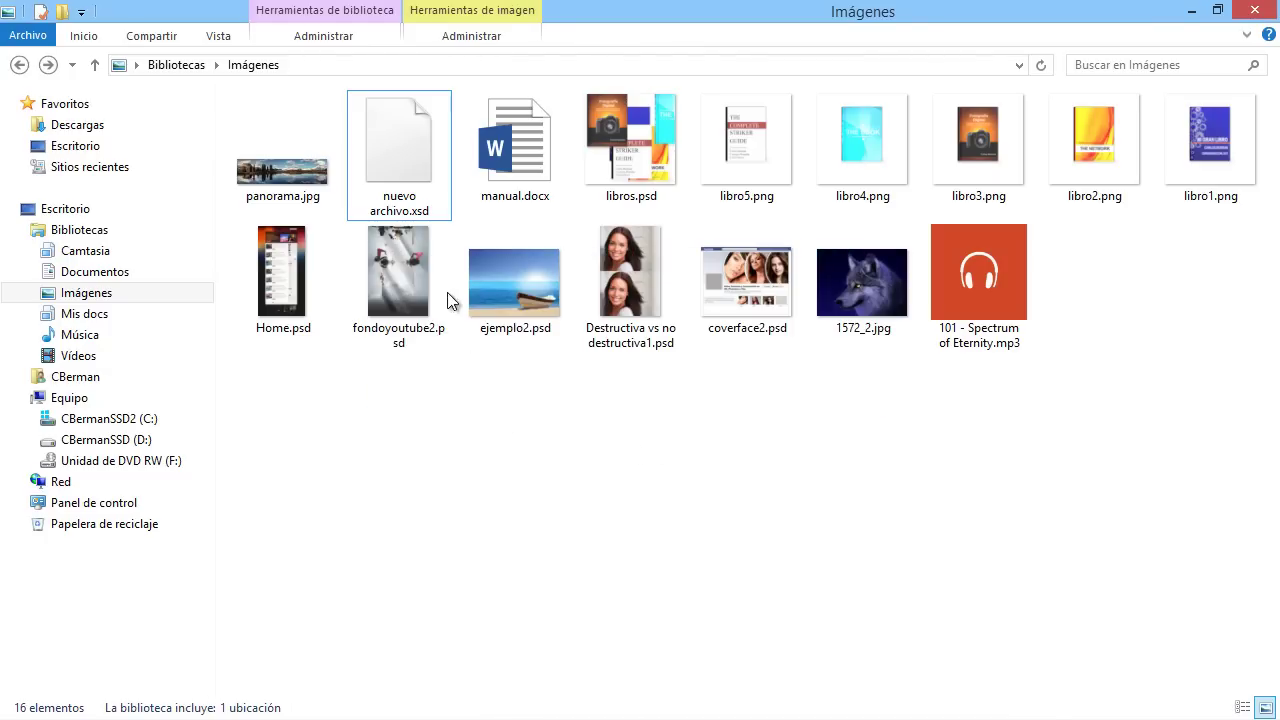
- Set the extension of "nuevo archivo" back to txt
click(427, 212)
click(432, 192)
key(End)
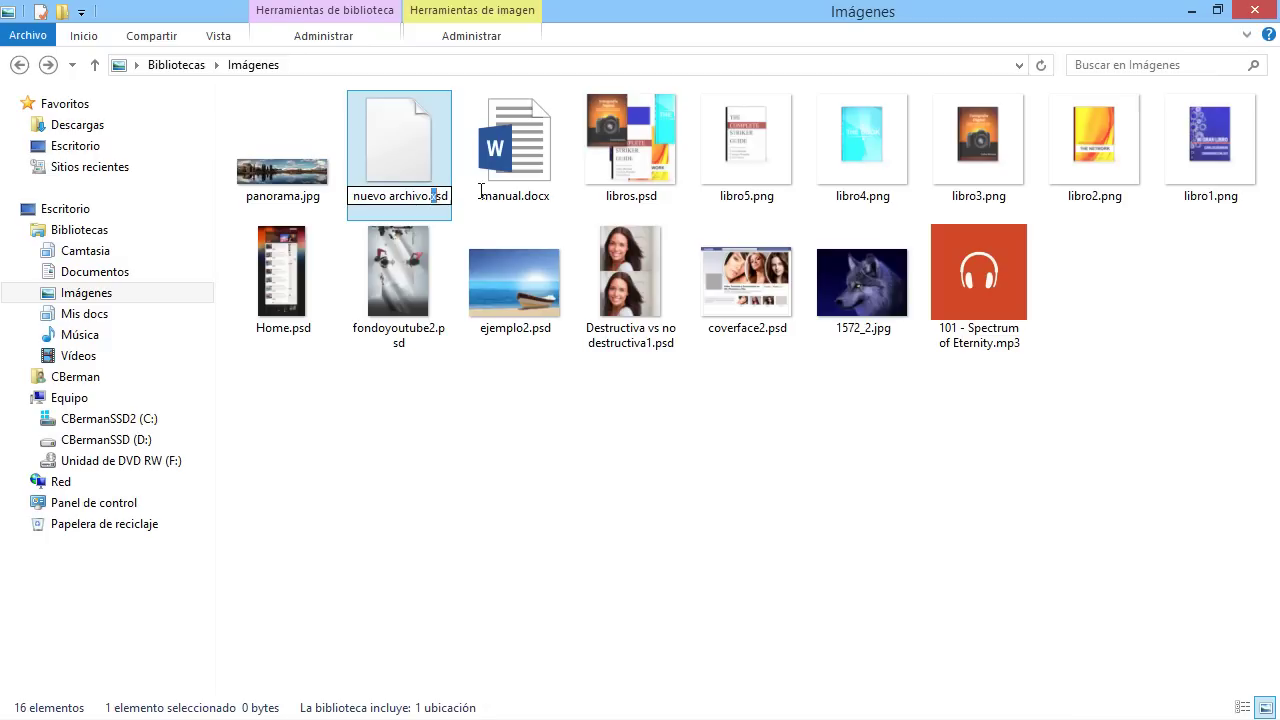
key(BackSpace)
key(BackSpace)
key(BackSpace)
text(txt)
key(Return)
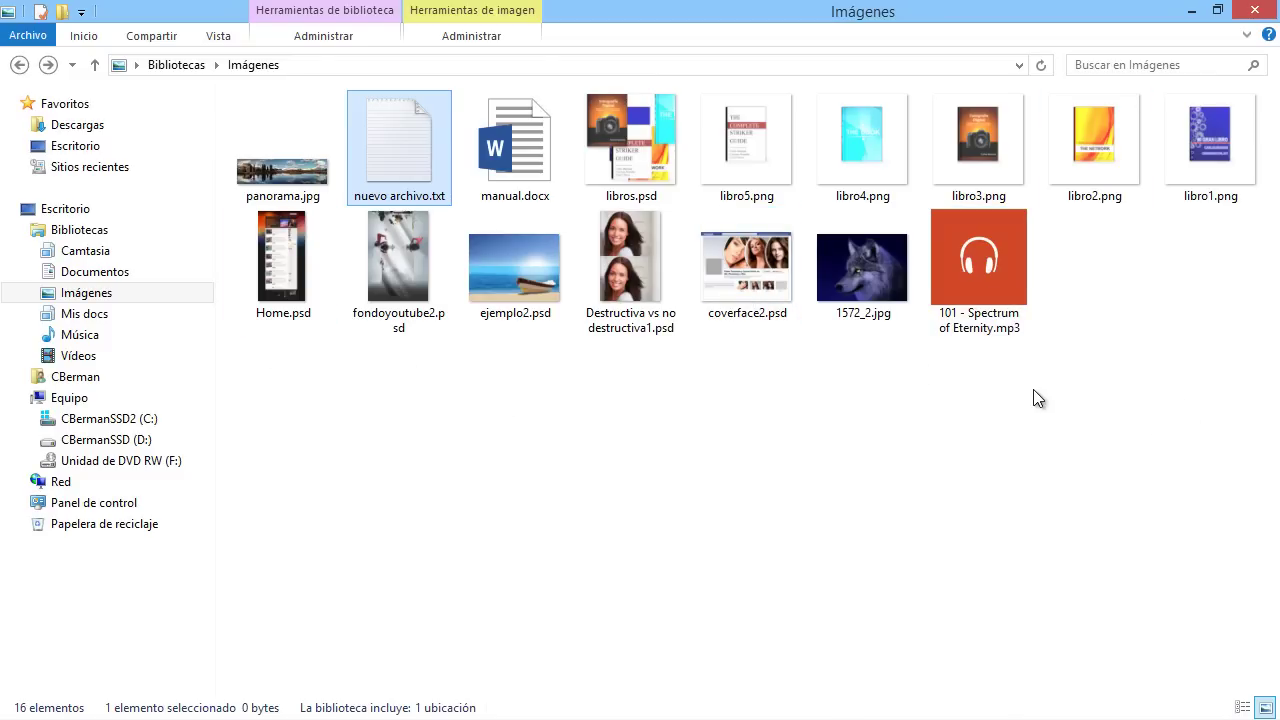
click(990, 138)
key(Left)
key(Left)
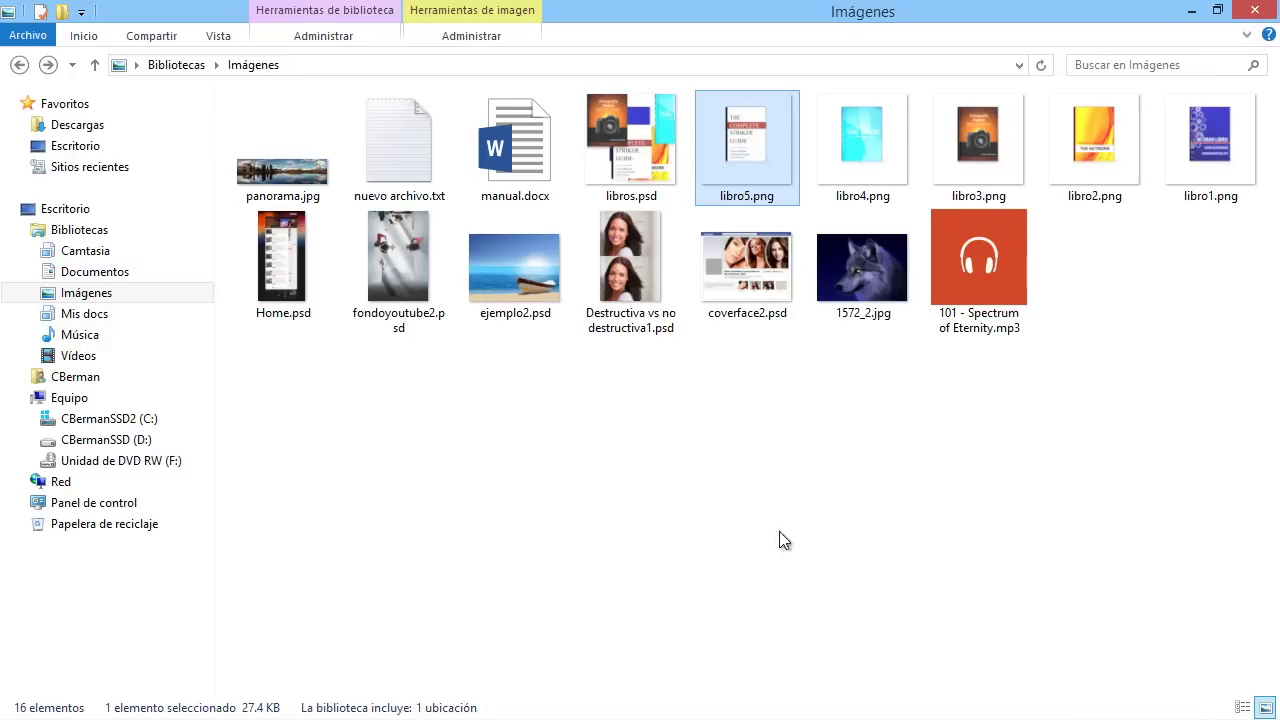
click(537, 451)
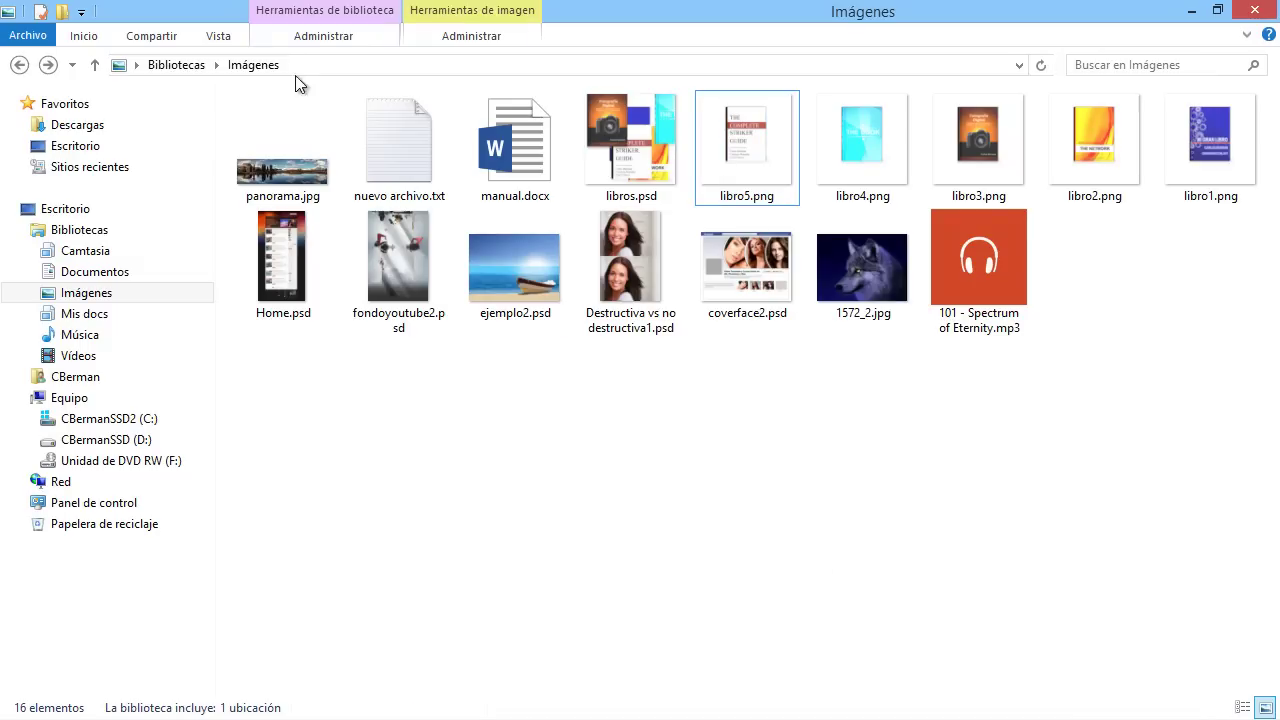
click(225, 40)
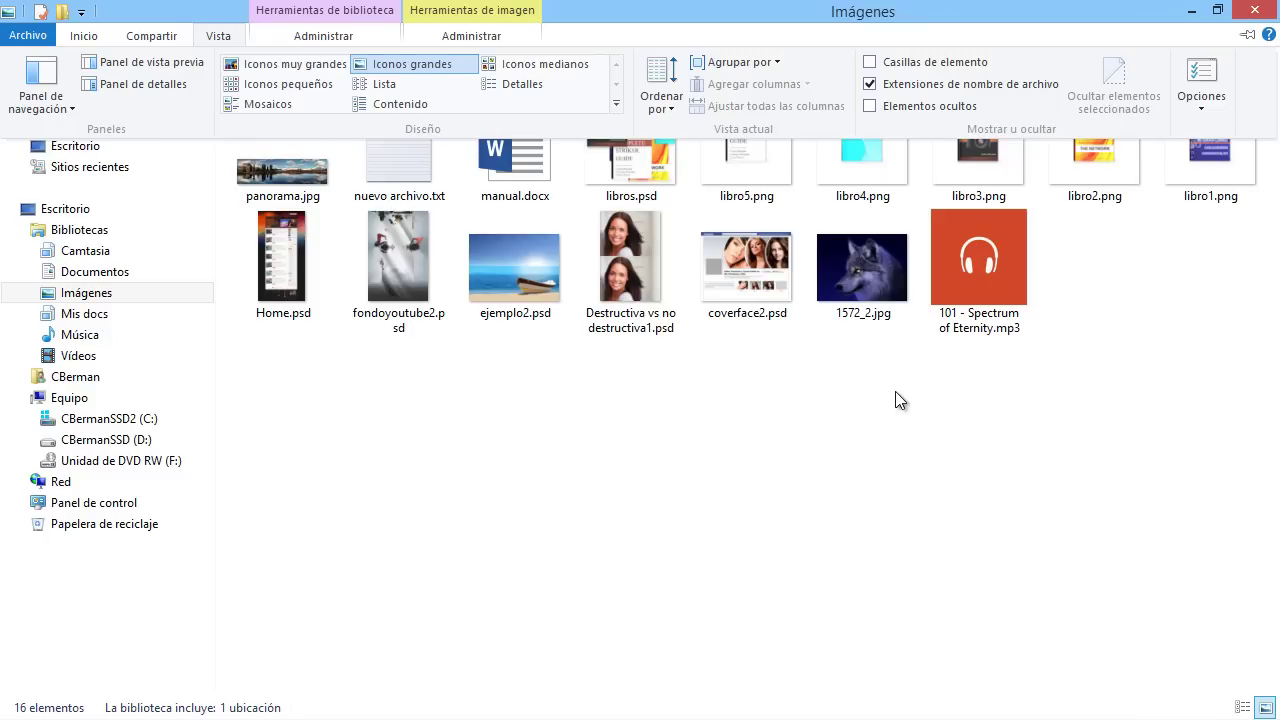
- Set the Oculto attribute in the properties of "101 - Spectrum of Eternity.mp3" and apply it
click(993, 255)
right_click(993, 255)
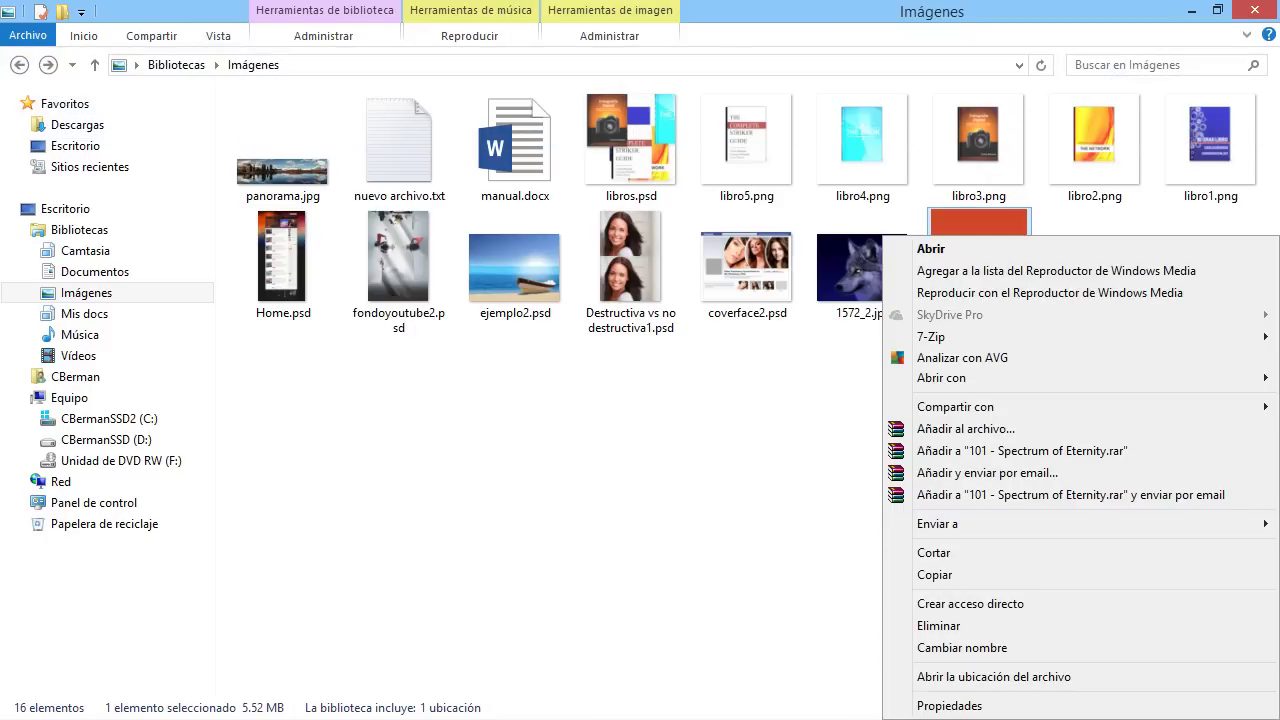
click(934, 700)
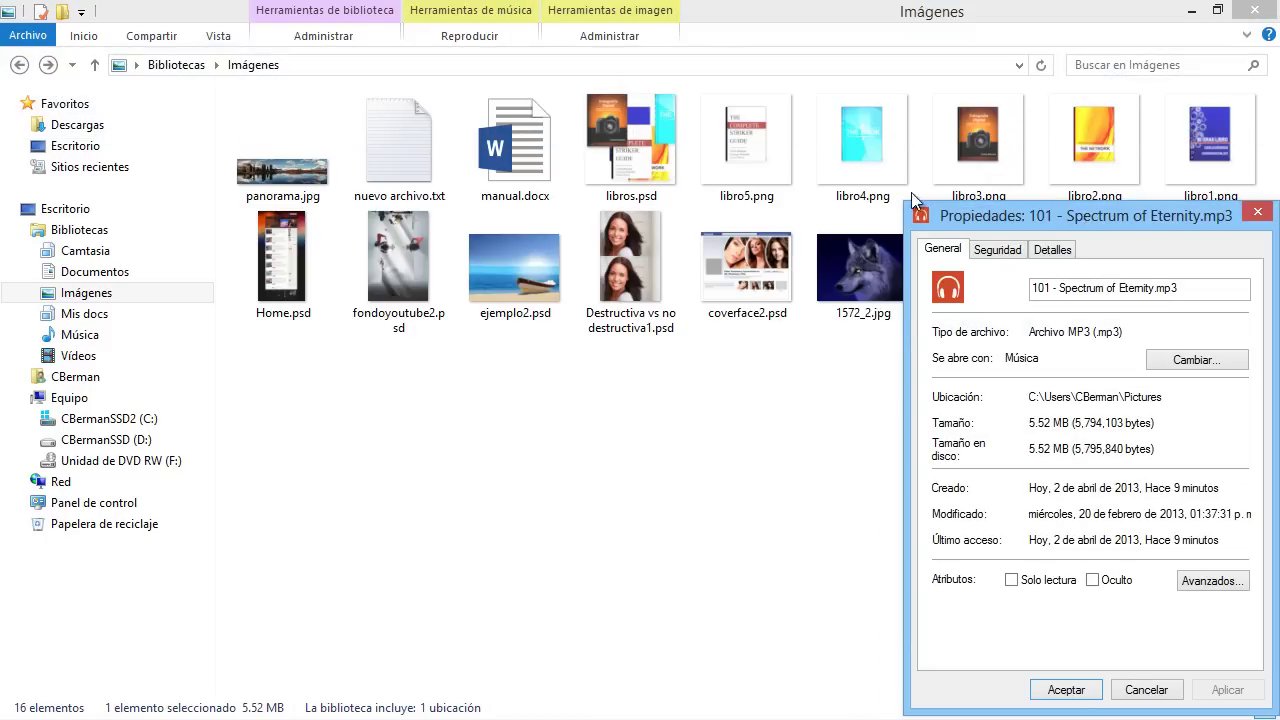
drag(1053, 217, 730, 152)
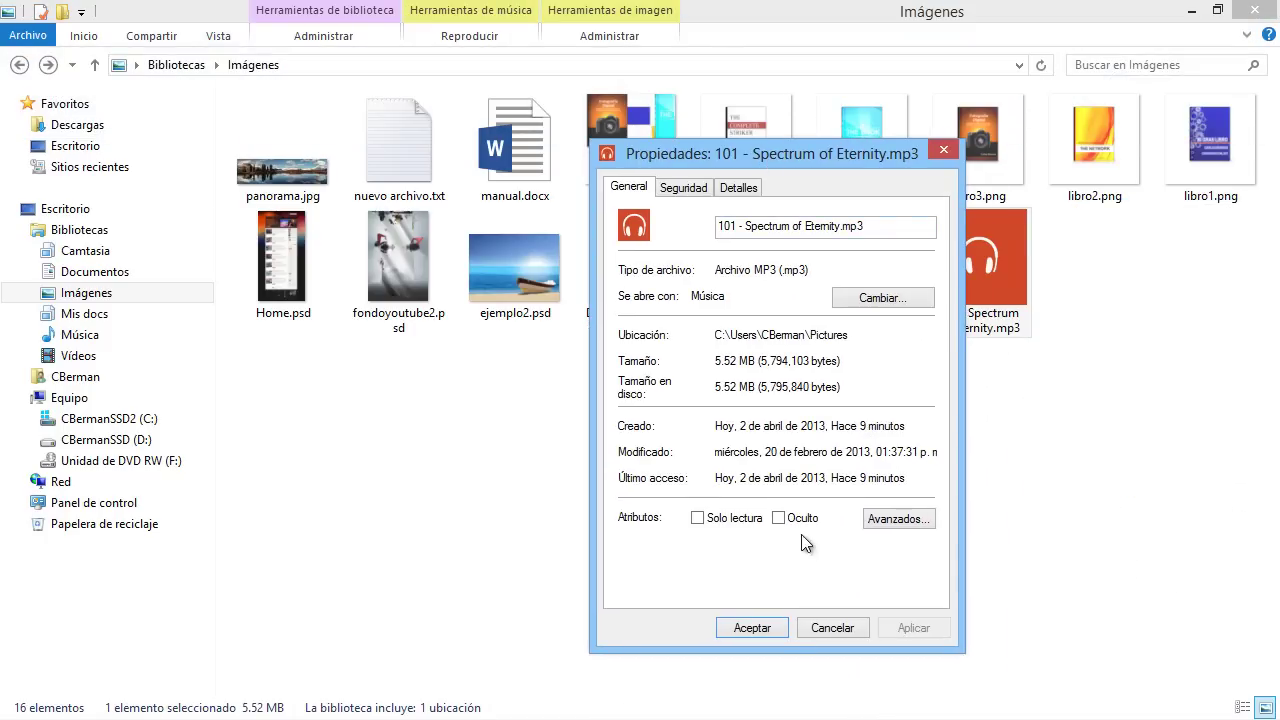
click(779, 518)
click(903, 625)
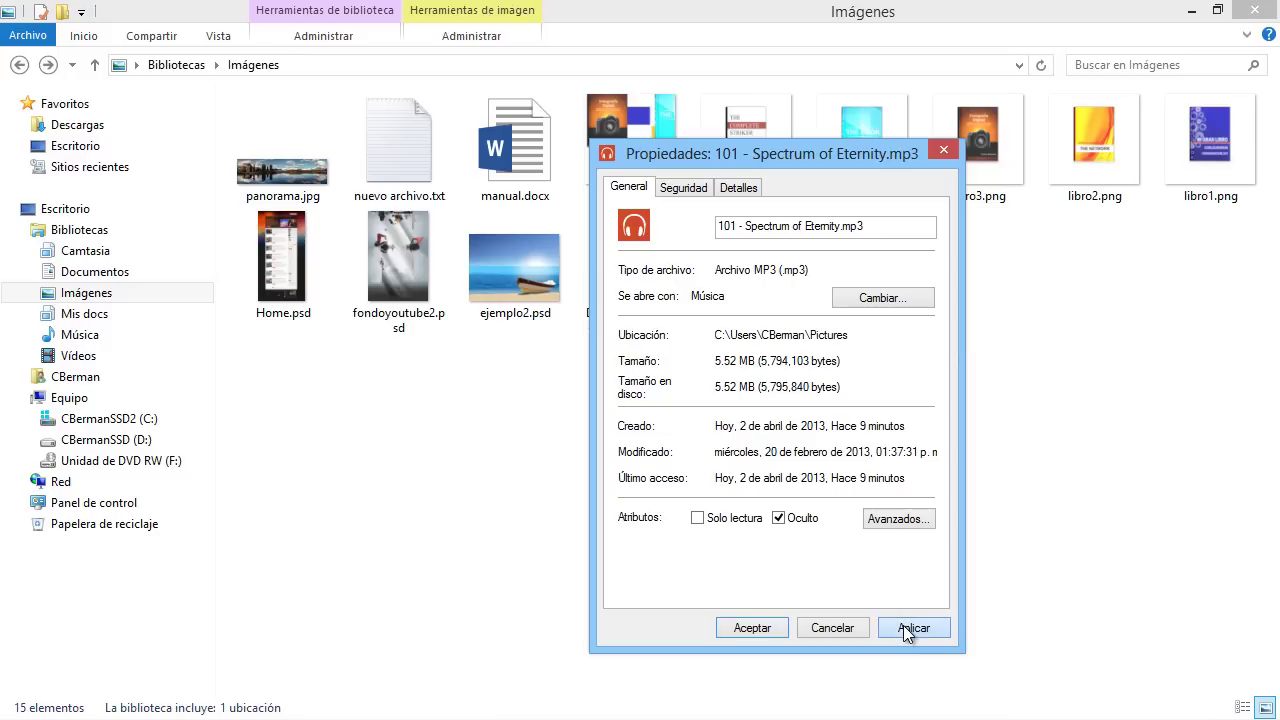
click(750, 630)
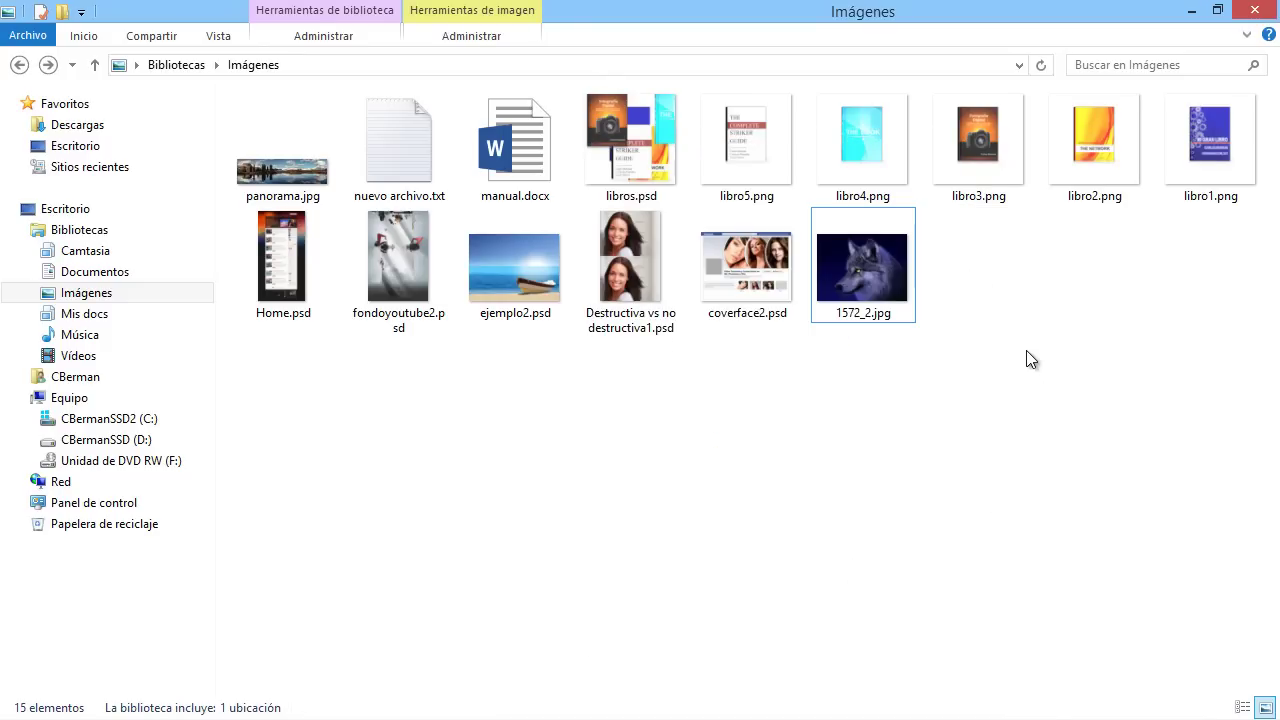
- Show hidden items in the Imágenes library
click(220, 36)
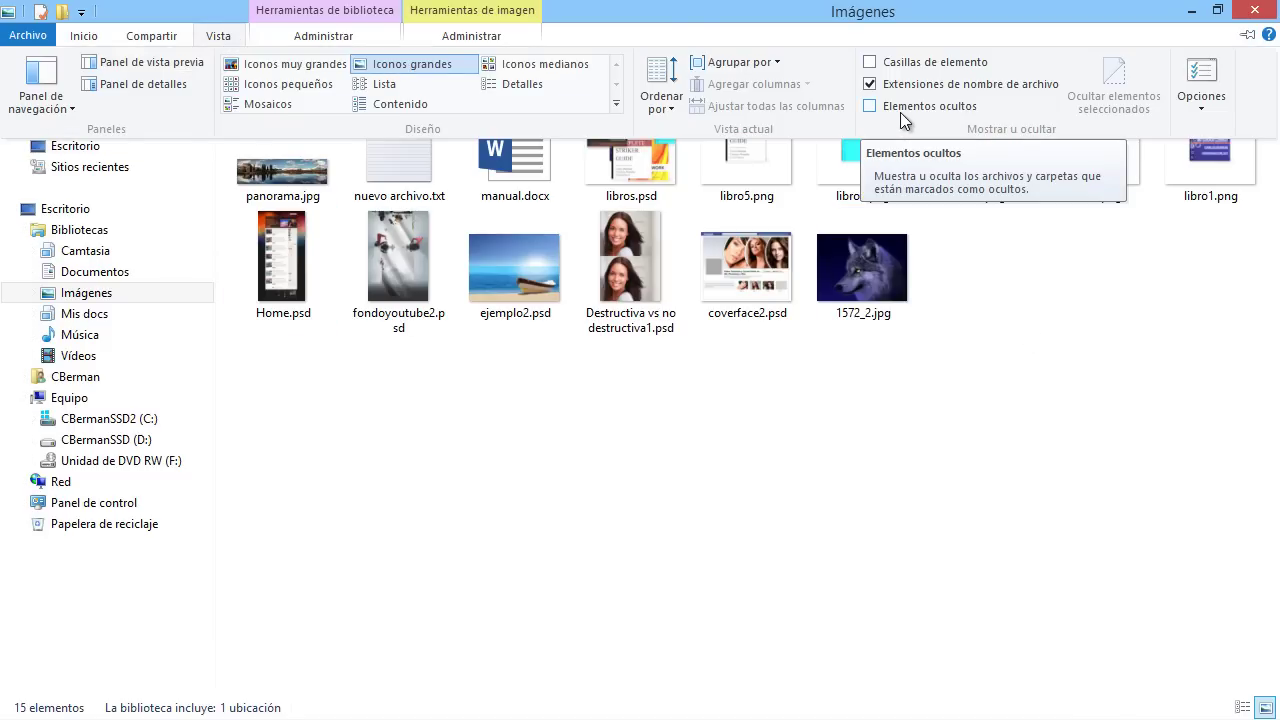
click(900, 110)
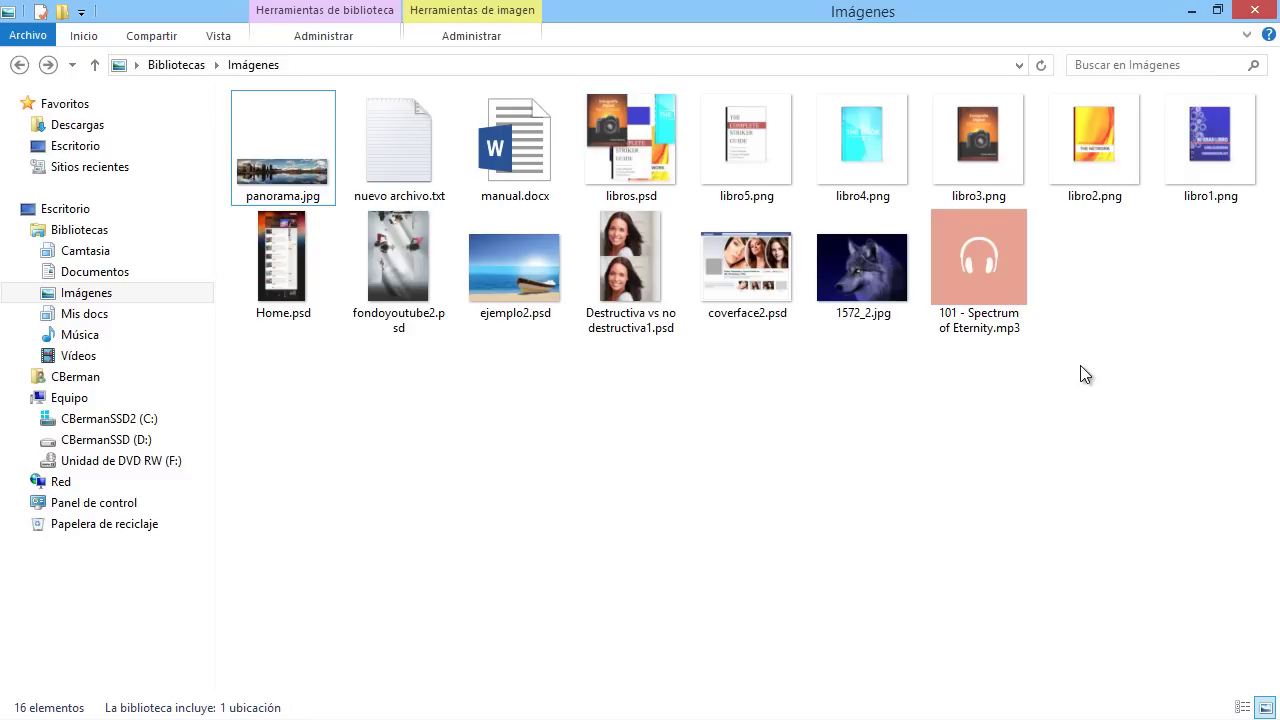
click(214, 37)
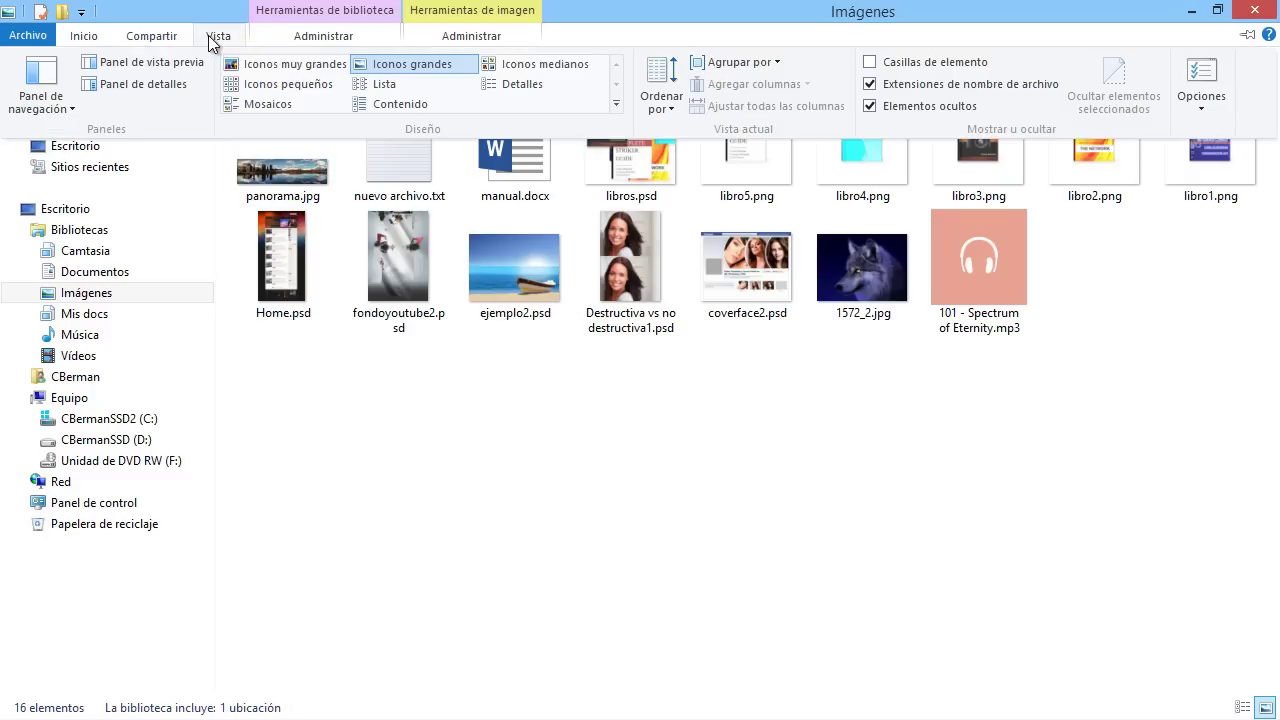
click(1110, 462)
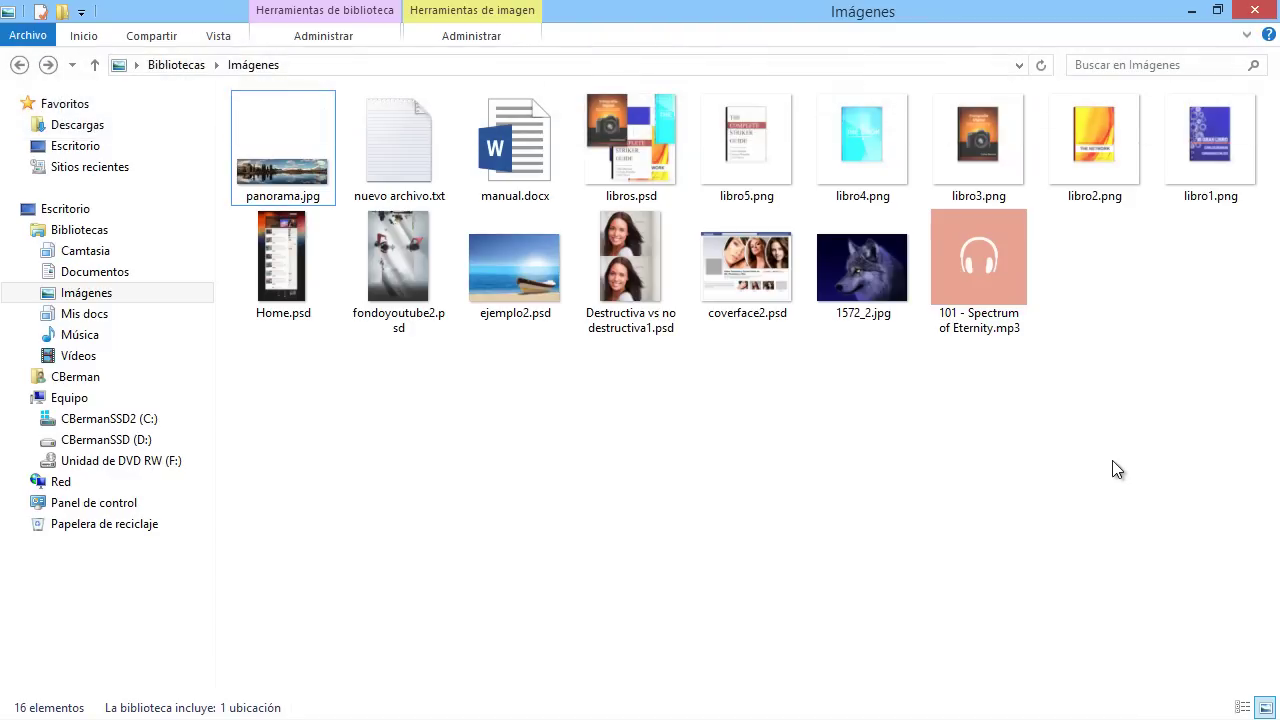
- Clear the Oculto attribute in the properties of "101 - Spectrum of Eternity.mp3" and accept the change
right_click(981, 291)
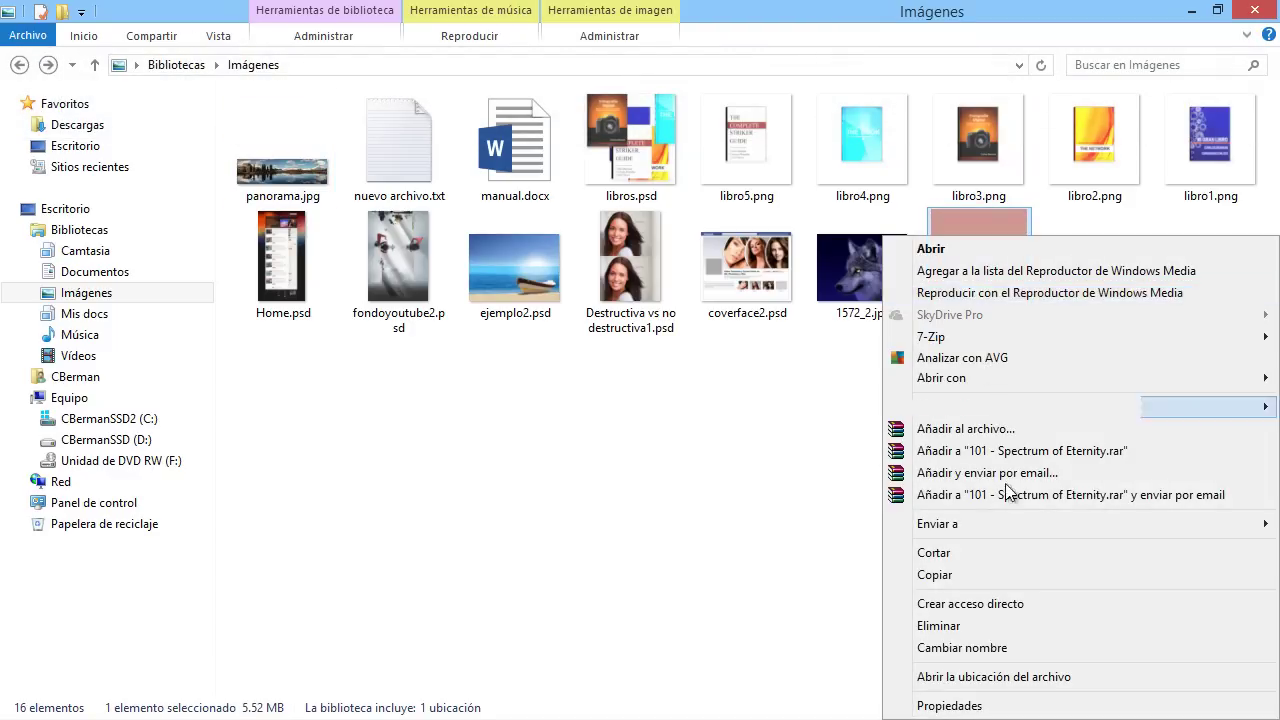
click(945, 700)
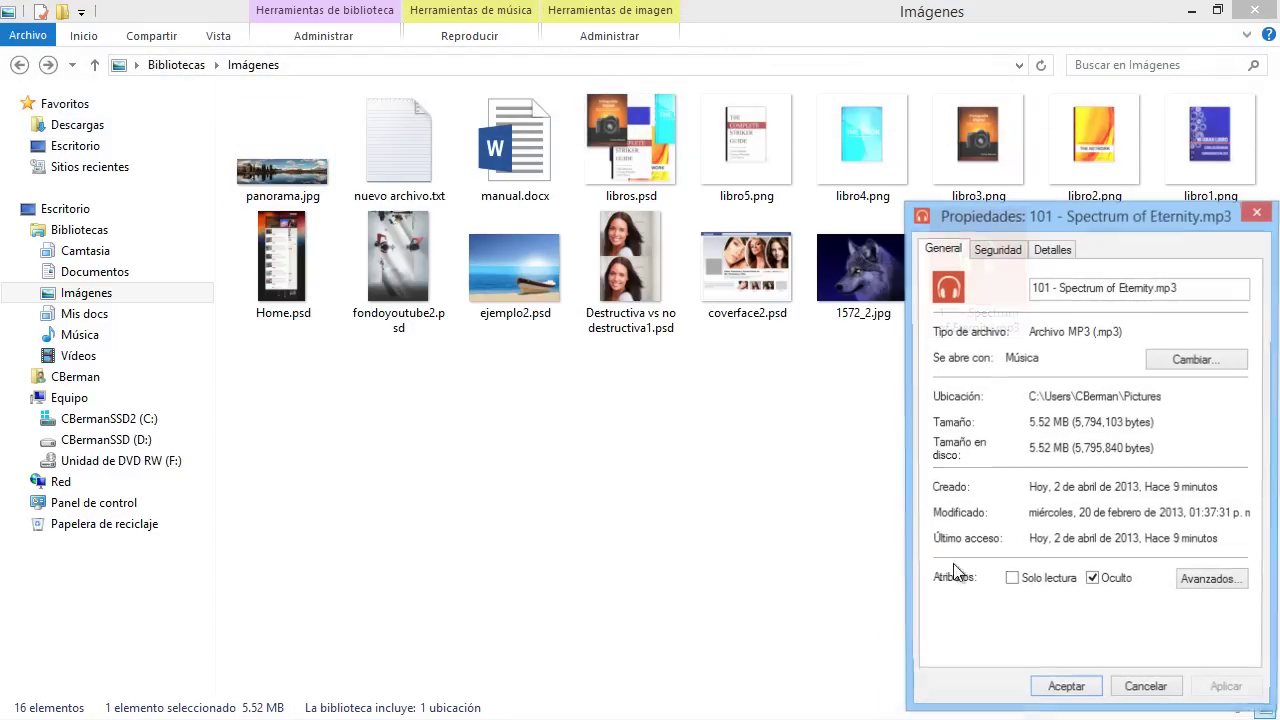
click(1093, 578)
click(1065, 690)
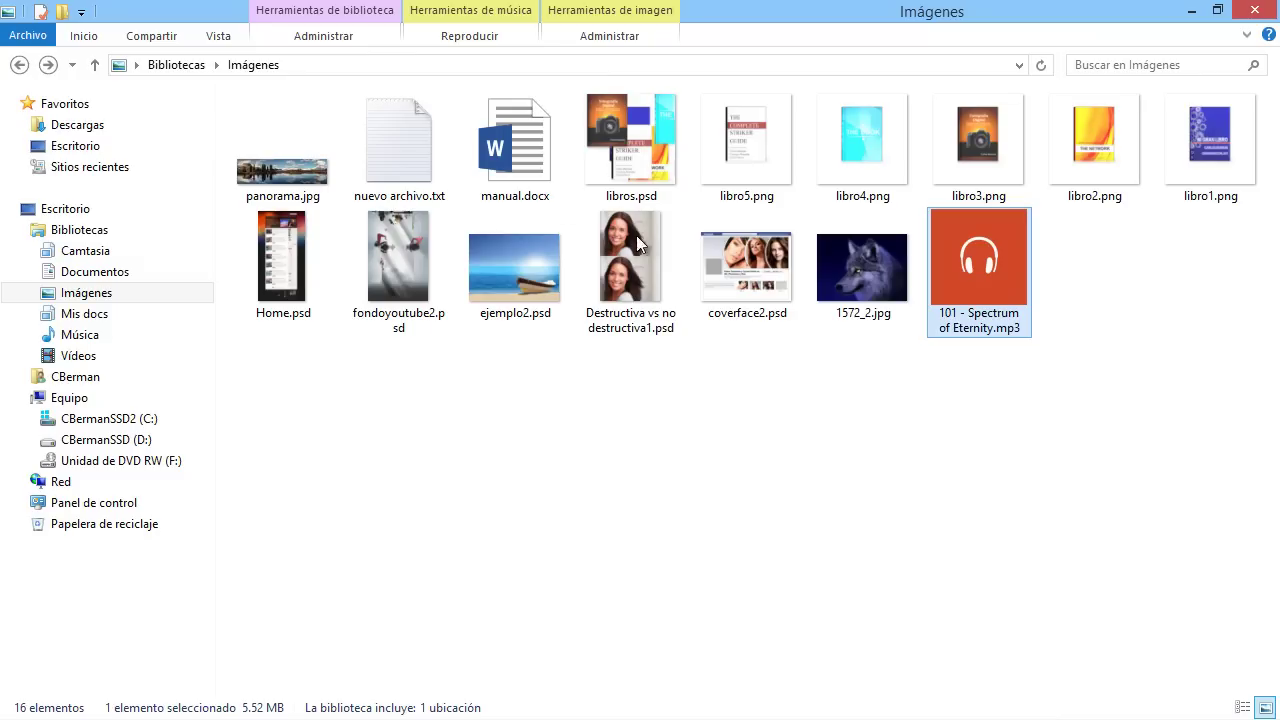
- Turn off the display of hidden items in the Imágenes library and deselect the mp3 file
click(220, 37)
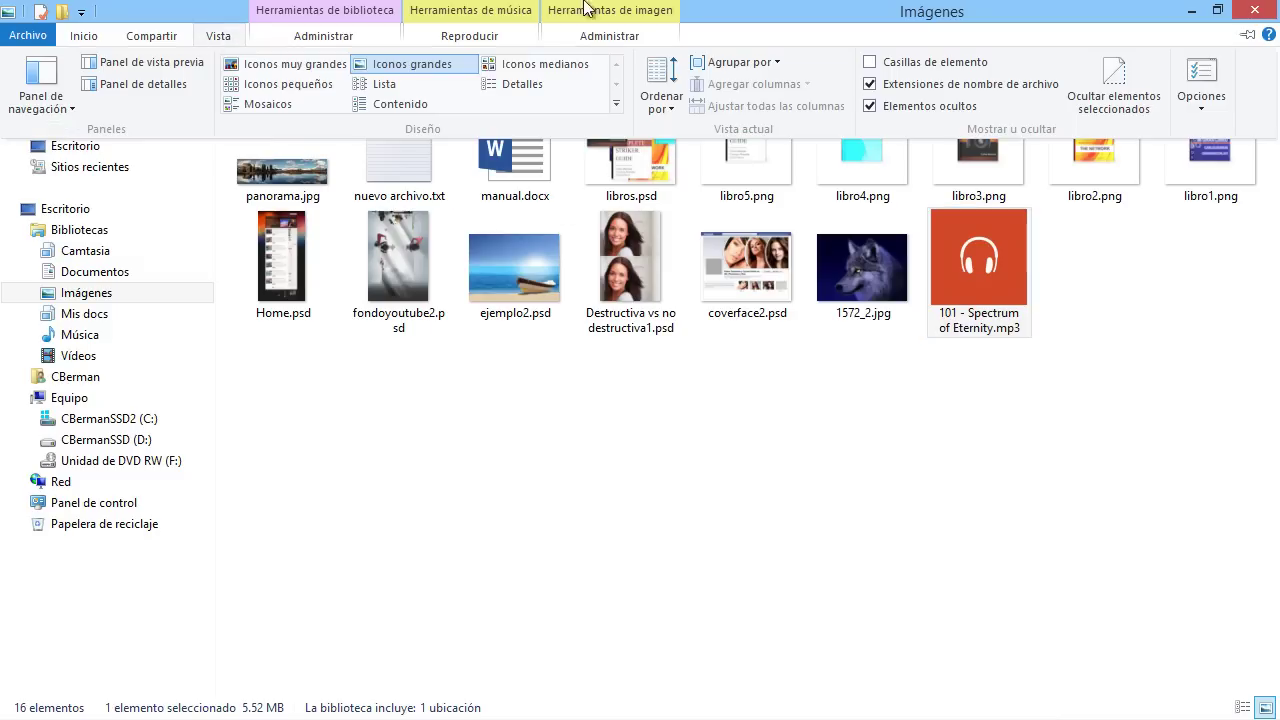
click(917, 112)
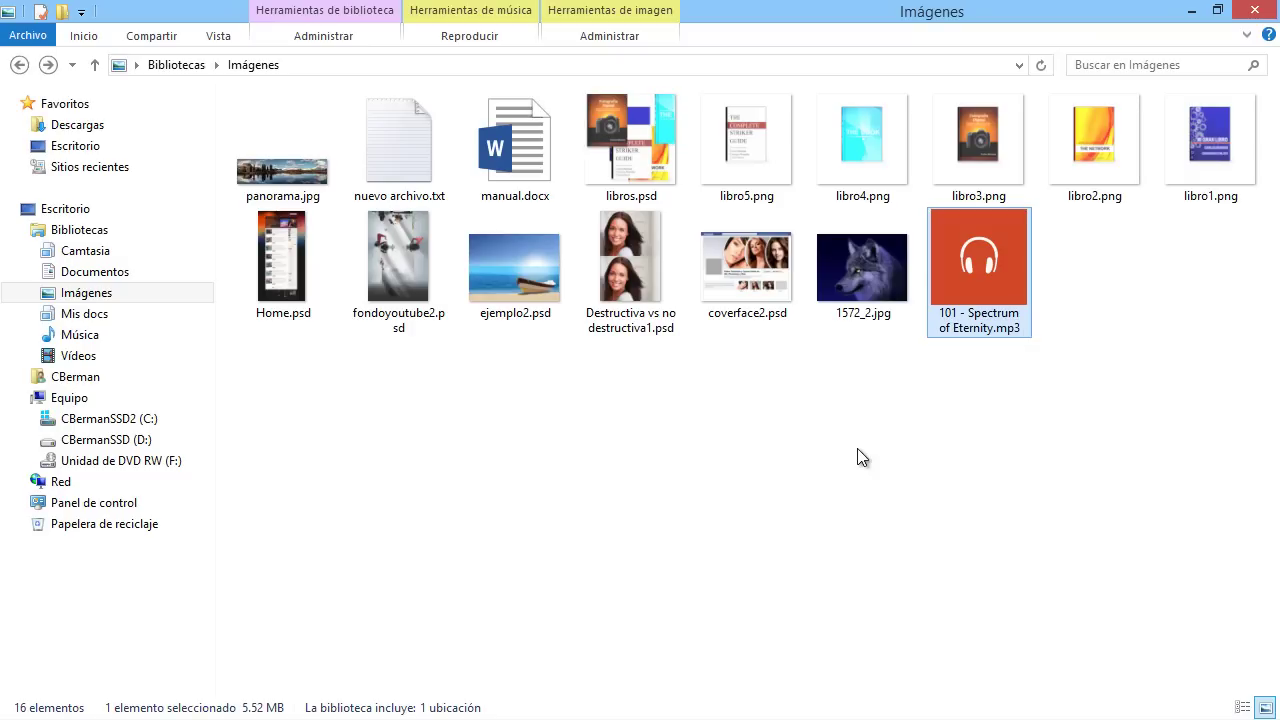
click(977, 421)
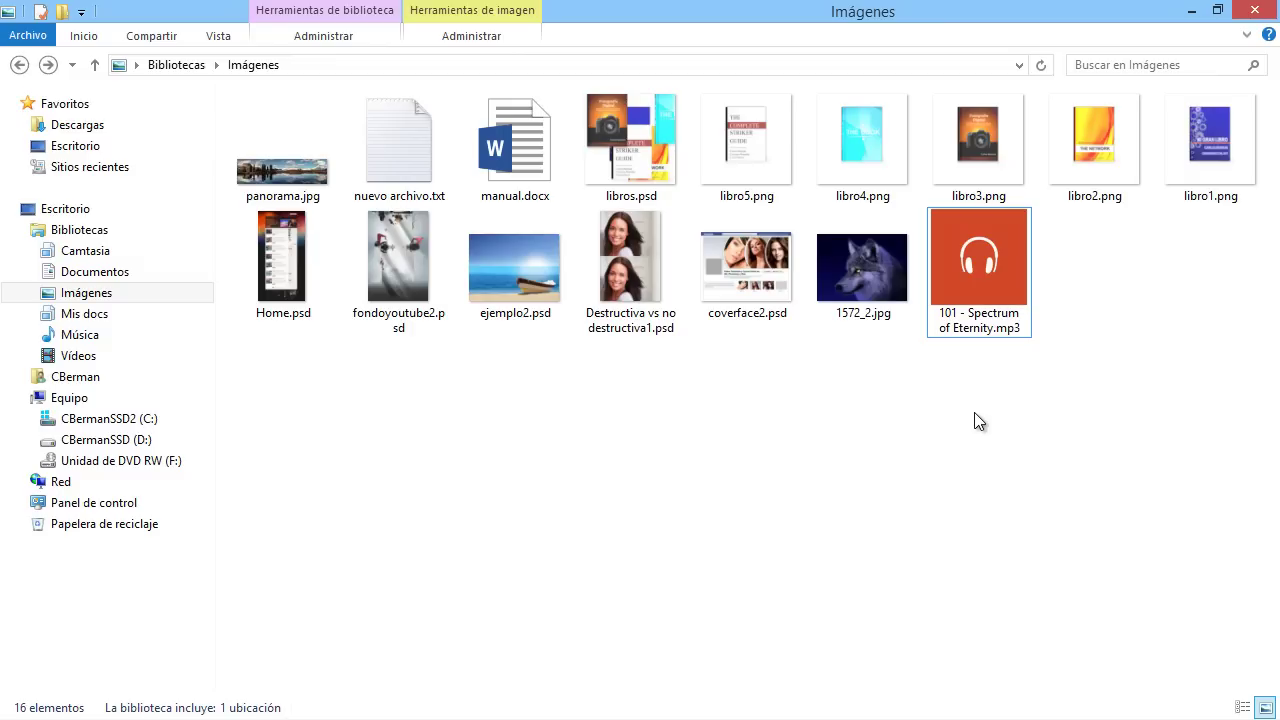
- Turn the display of hidden items back on in the Imágenes library
click(218, 35)
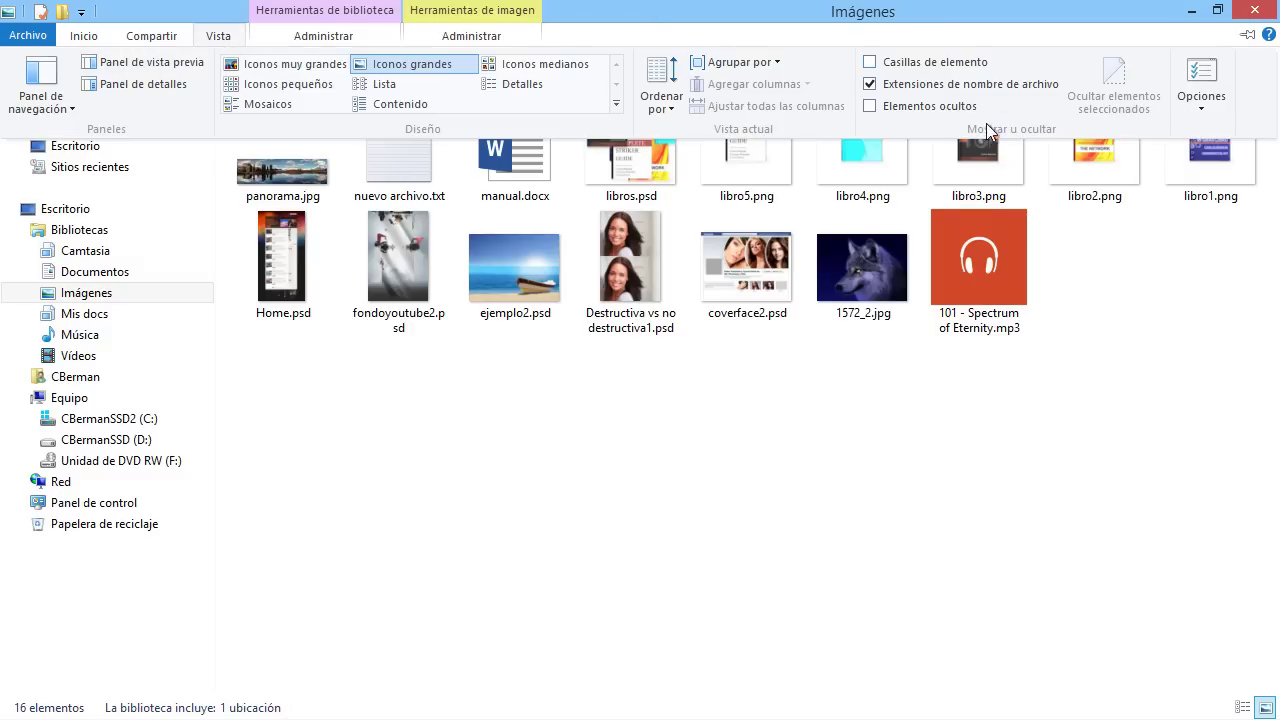
click(990, 441)
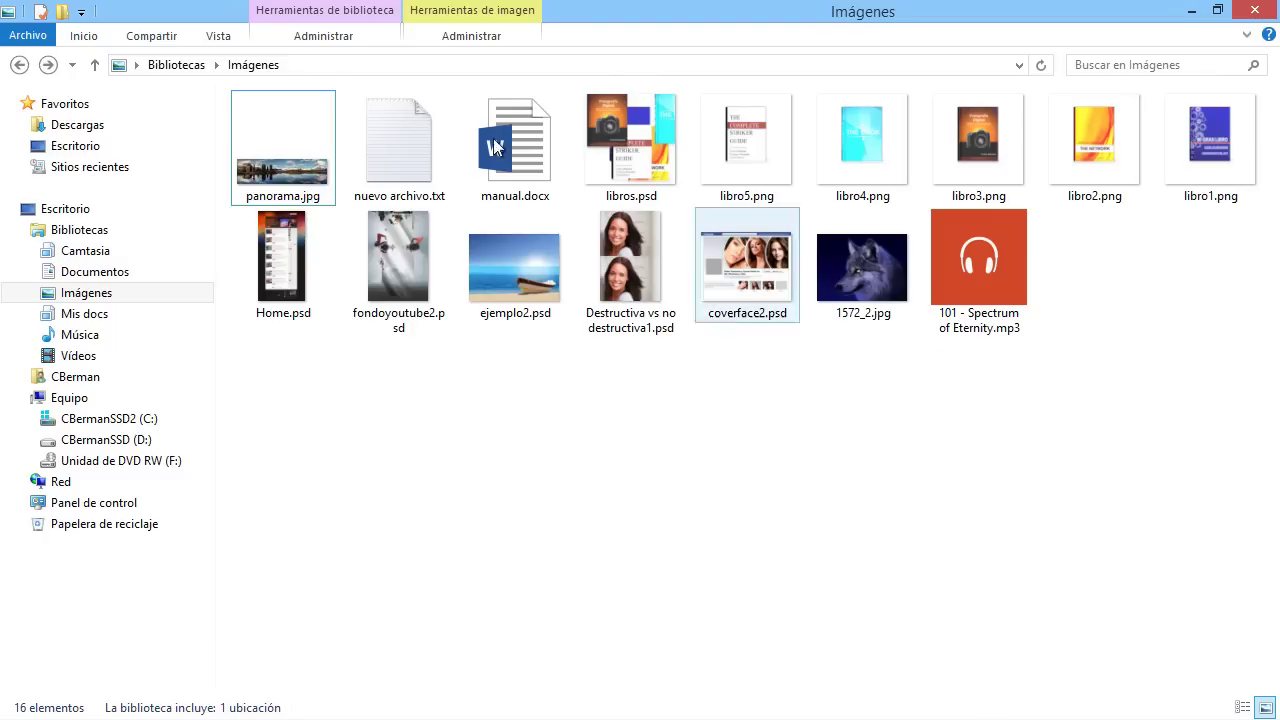
click(220, 38)
- Mark "101 - Spectrum of Eternity.mp3" as Oculto in its properties, apply and accept the change, and deselect the file
click(995, 265)
right_click(995, 265)
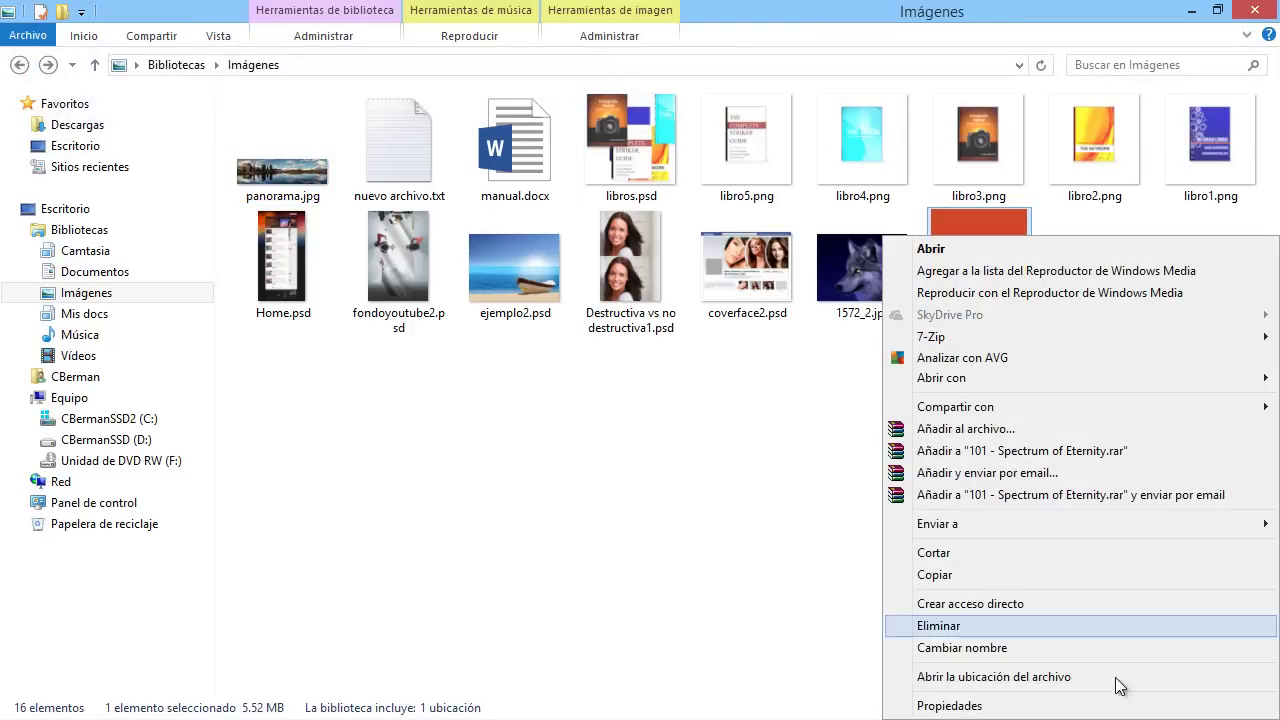
click(1122, 703)
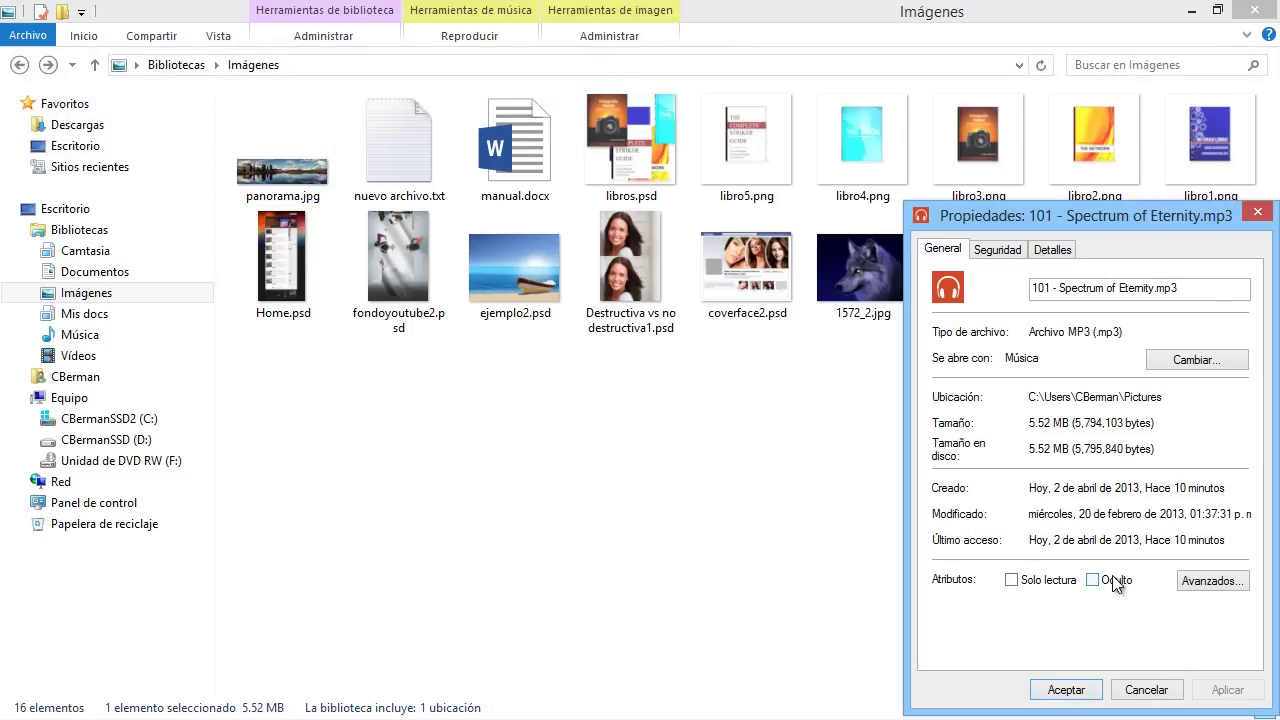
click(1118, 585)
click(1220, 689)
click(1072, 691)
click(775, 493)
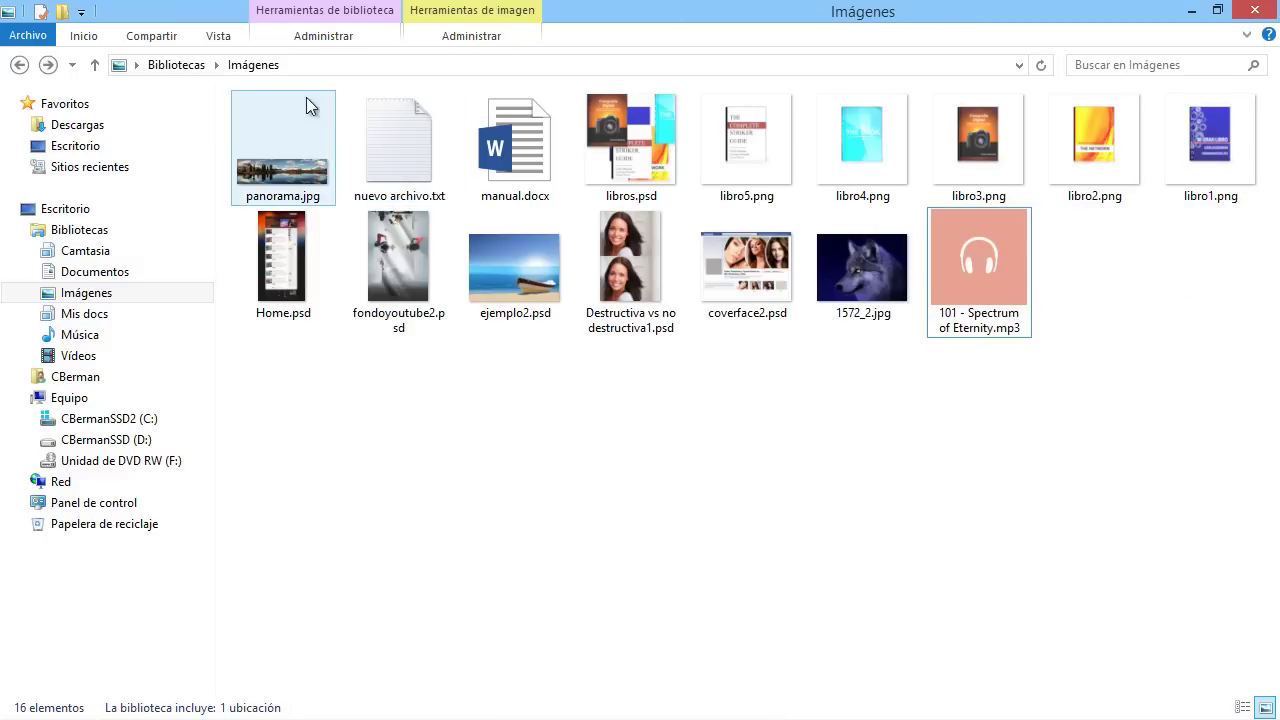
- Check the hidden items option, then remove the Oculto attribute from "101 - Spectrum of Eternity.mp3" and apply it
click(217, 35)
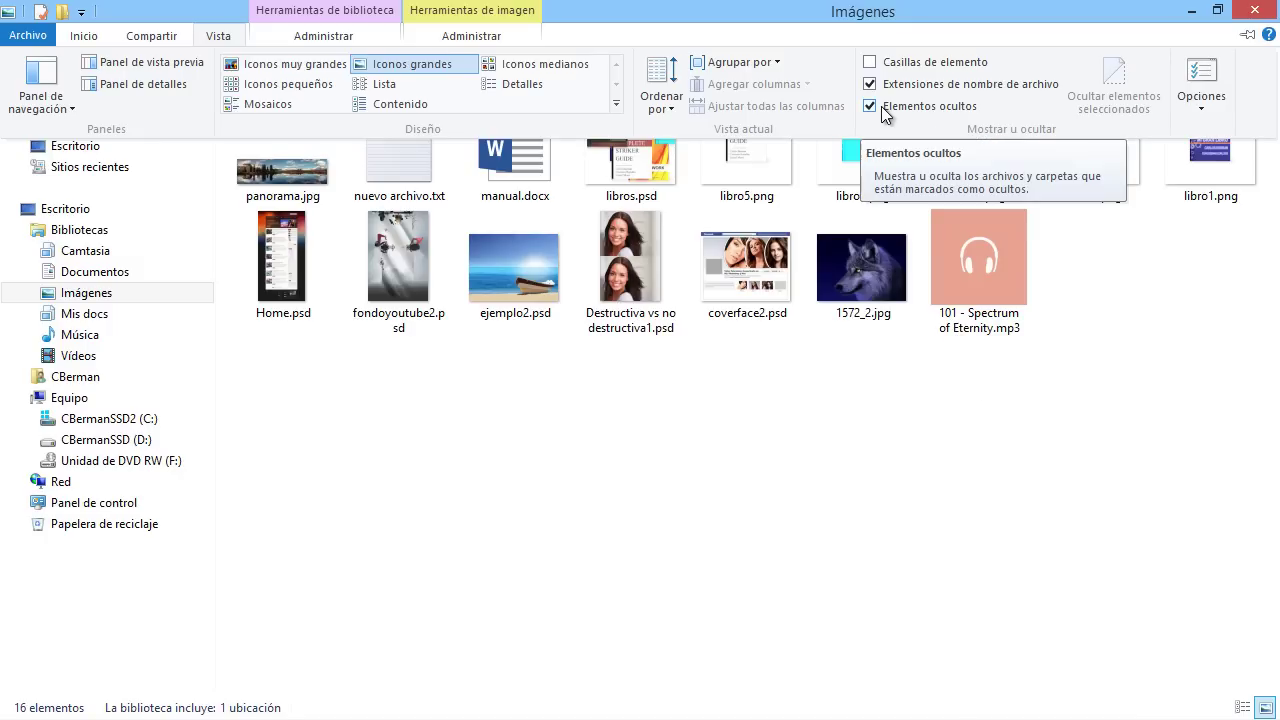
right_click(960, 239)
click(1056, 703)
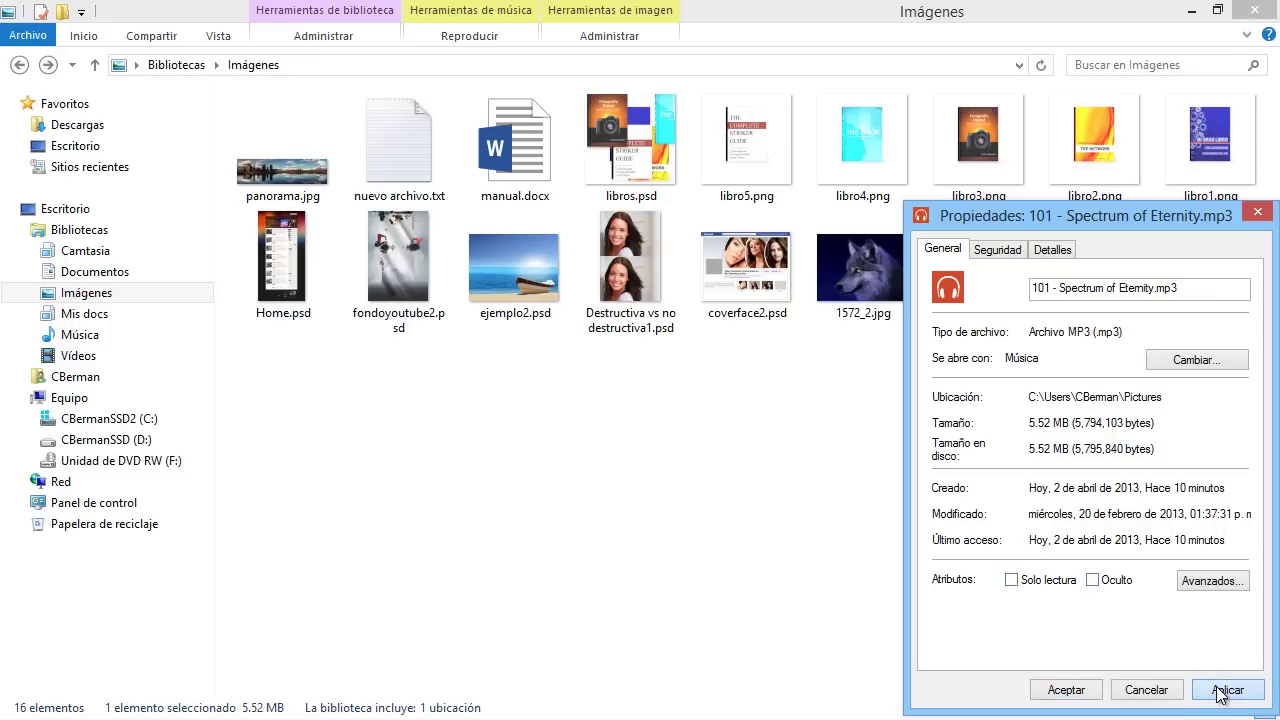
click(1064, 689)
click(792, 433)
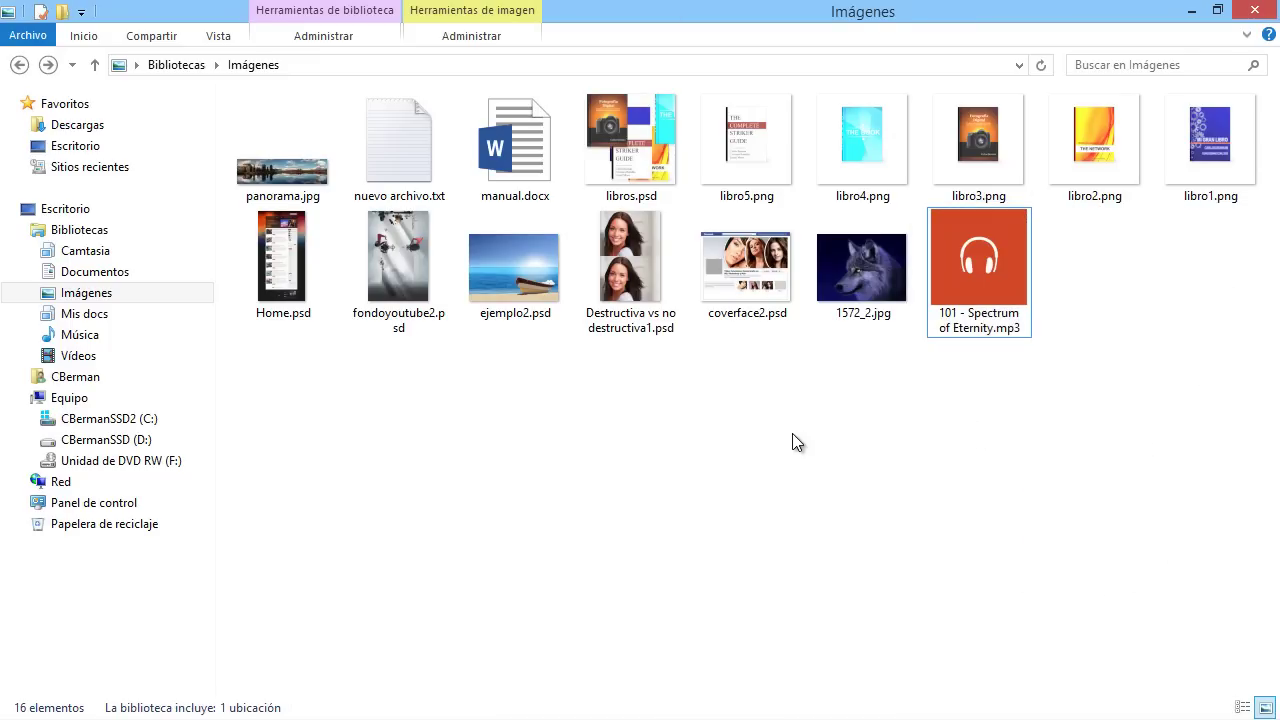